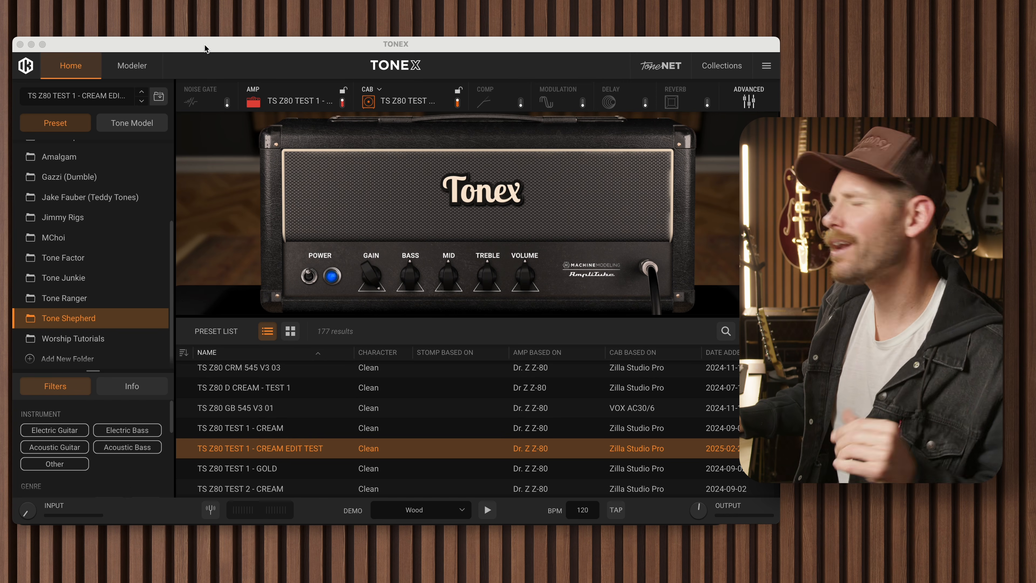
Switch between the TONEX software and TONEX Editor windows, view the Modeler's welcome page, and return to Home, proceeding with the audio settings.
{"action": "left_click", "coordinate": [31, 45]}
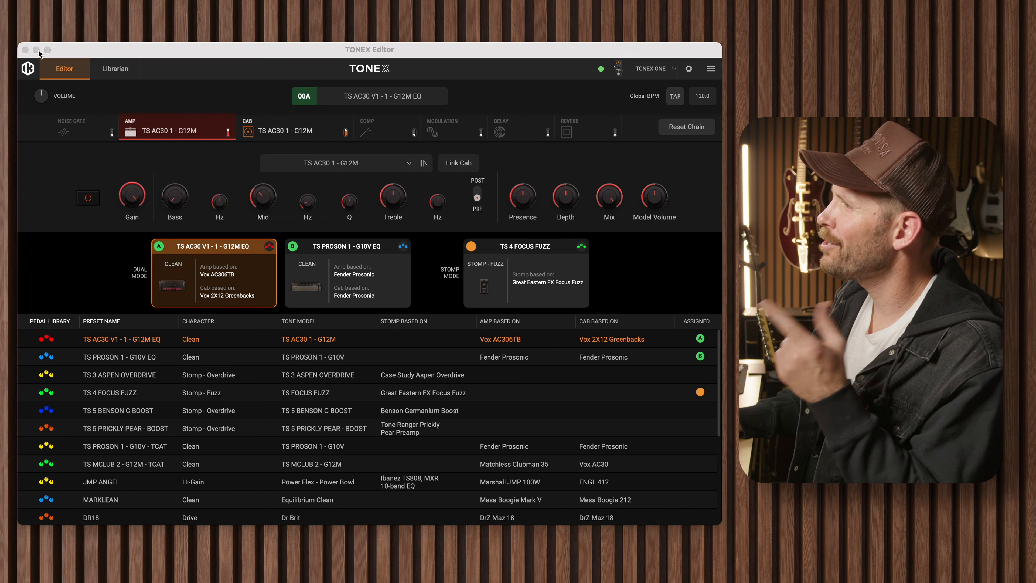
{"action": "left_click", "coordinate": [380, 49]}
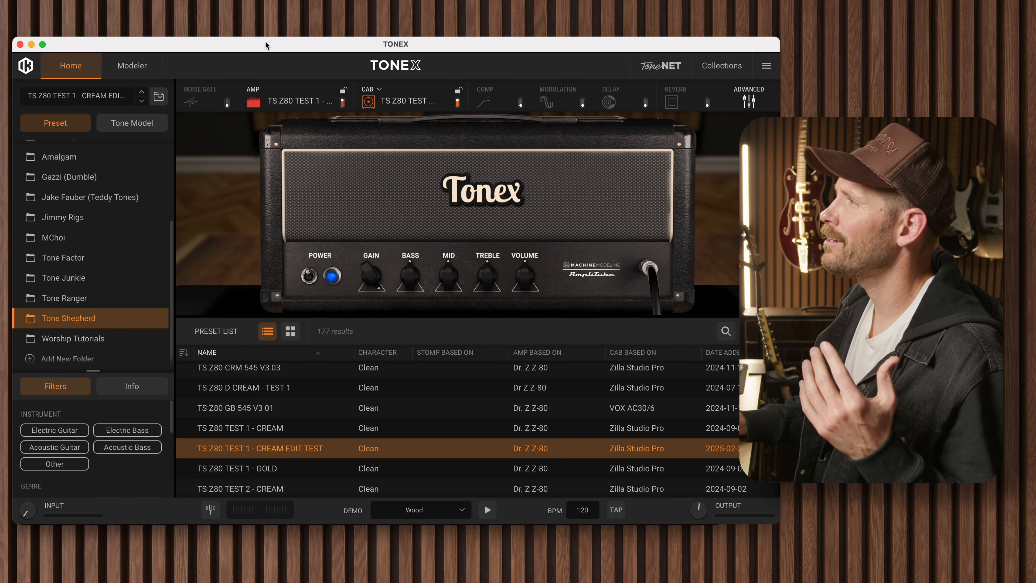
{"action": "left_click", "coordinate": [137, 65]}
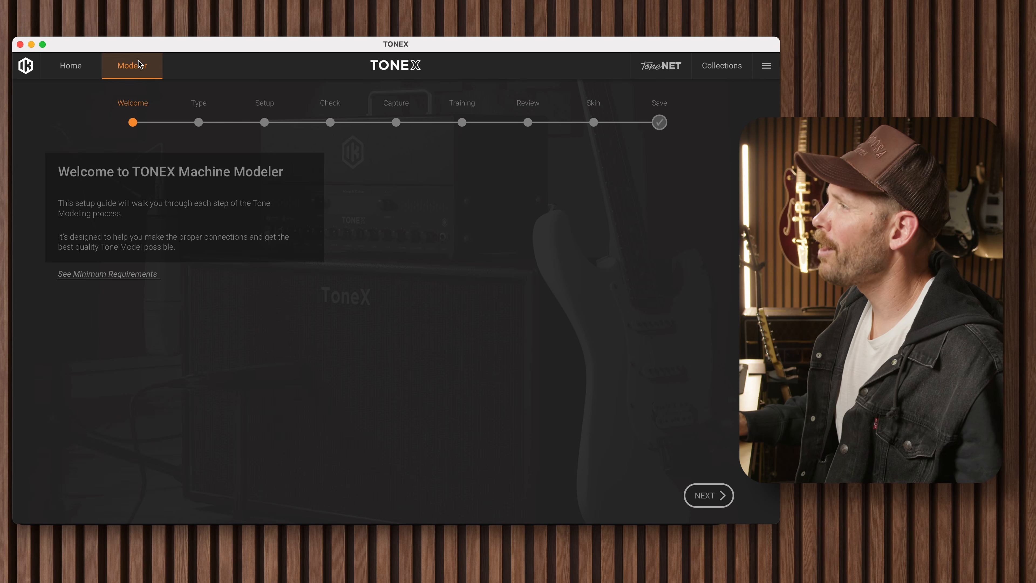
{"action": "left_click", "coordinate": [70, 65]}
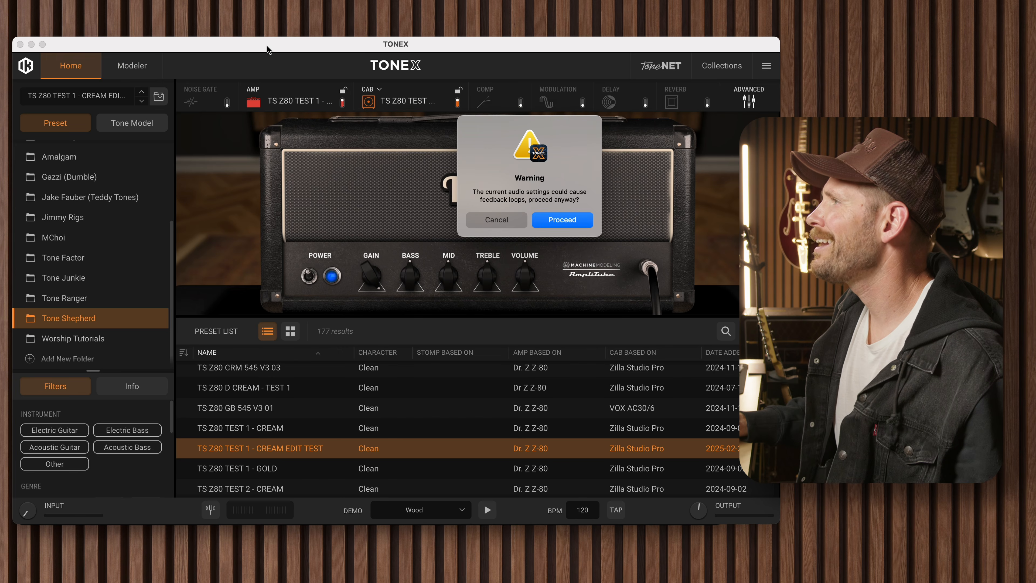
{"action": "left_click", "coordinate": [567, 222]}
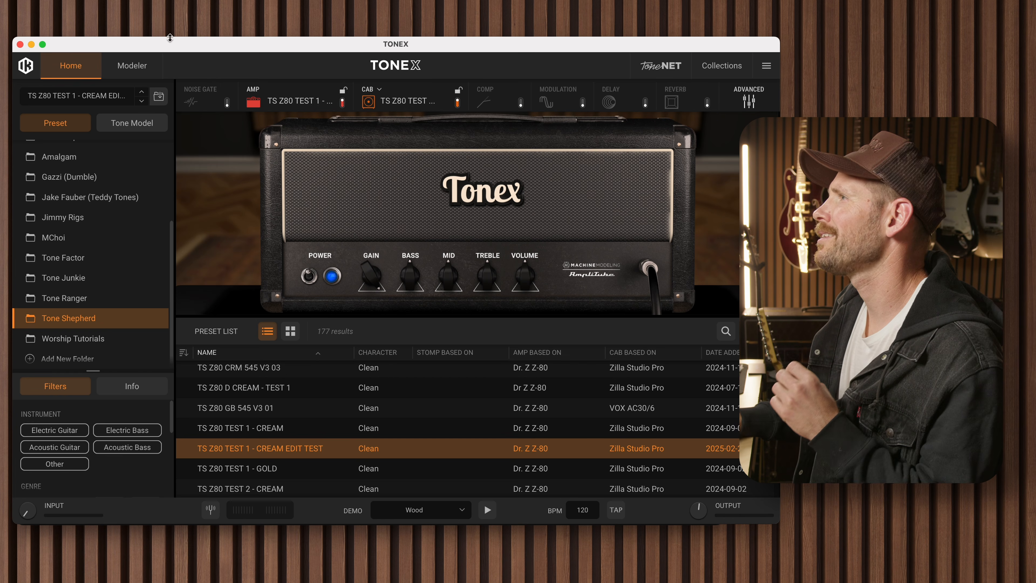
Switch to TONEX Editor and review the list of connected pedals, keeping the current TONEX ONE selected.
{"action": "left_click", "coordinate": [31, 45]}
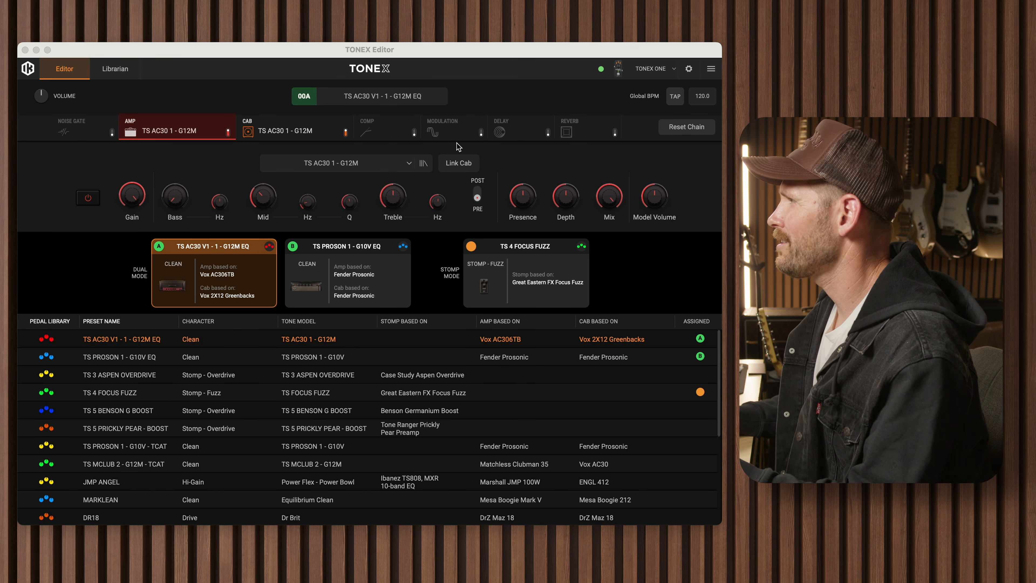
{"action": "left_click", "coordinate": [451, 51]}
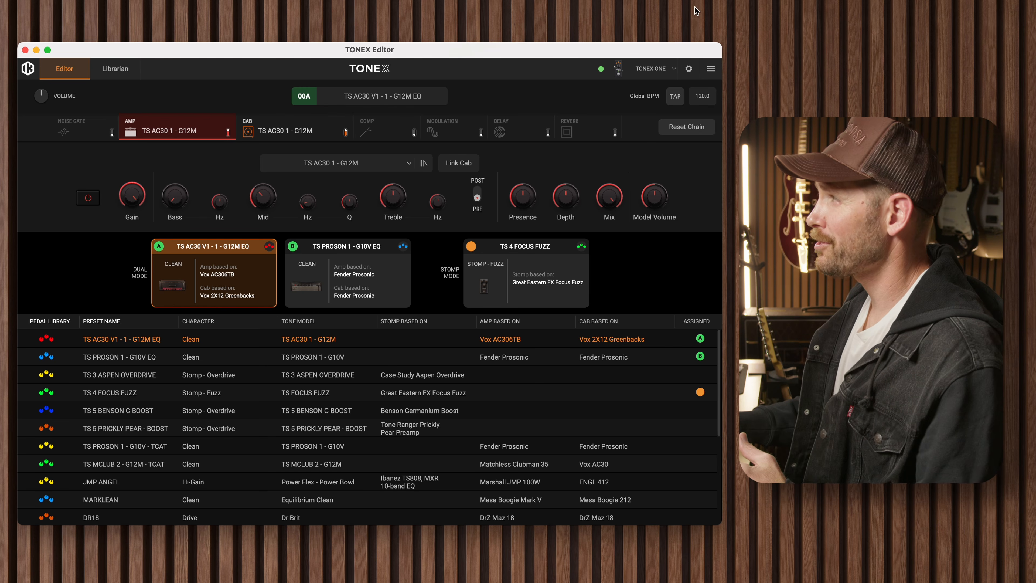
{"action": "left_click", "coordinate": [651, 69]}
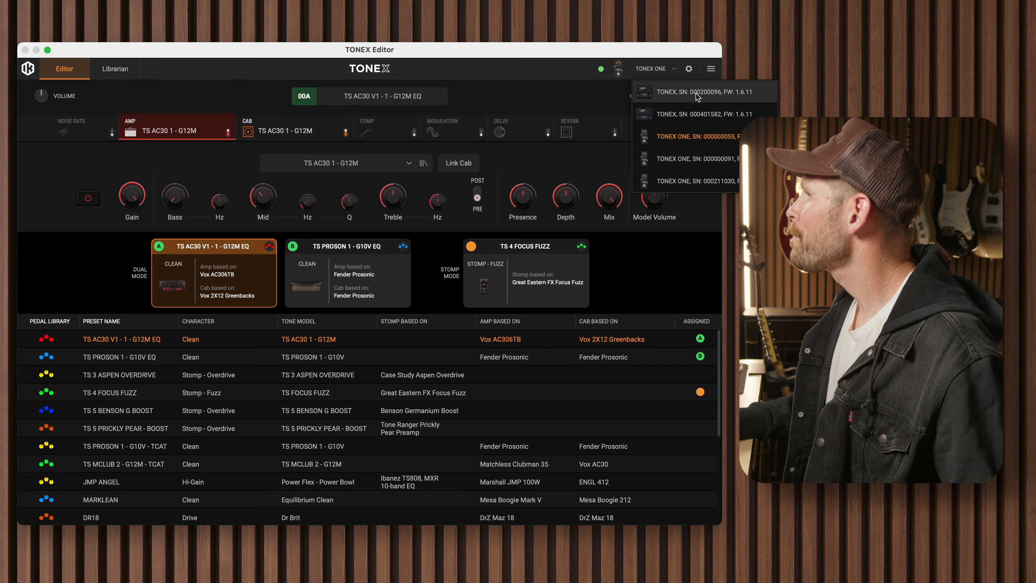
{"action": "left_click", "coordinate": [682, 138]}
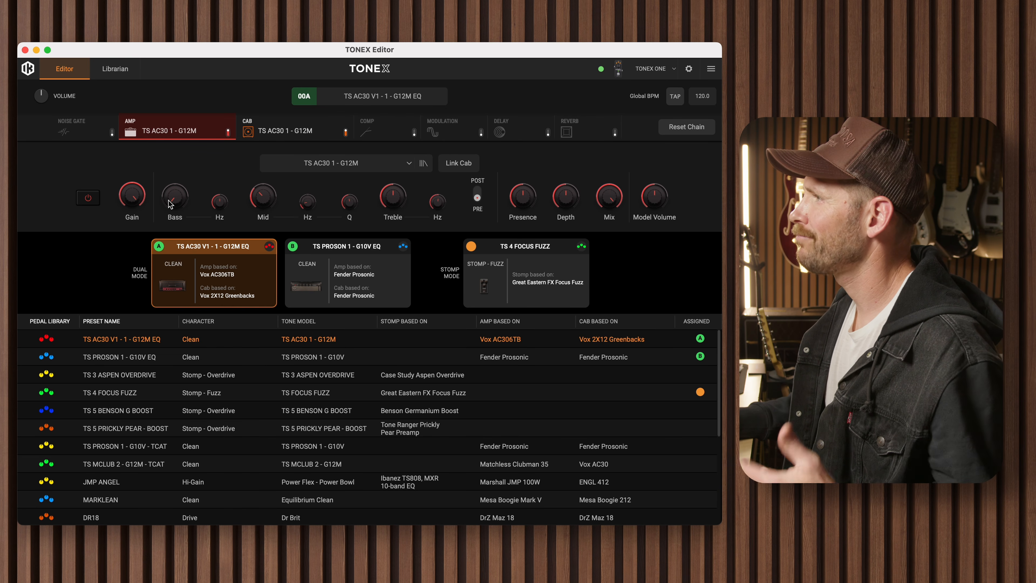
Review the pedal's Global Setup options for volume, tuner and general settings, and close the dialog.
{"action": "left_click", "coordinate": [690, 70]}
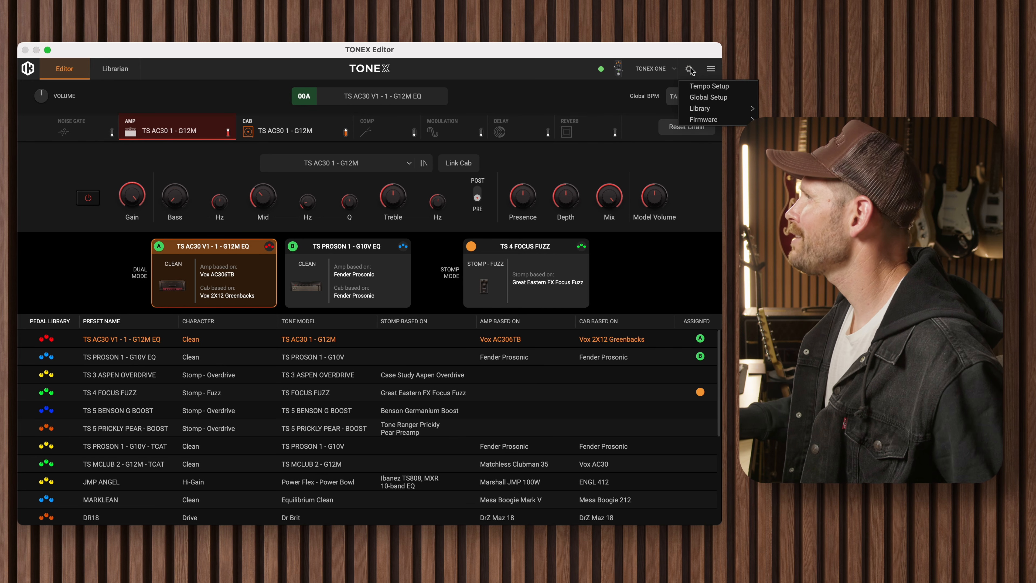
{"action": "left_click", "coordinate": [706, 101]}
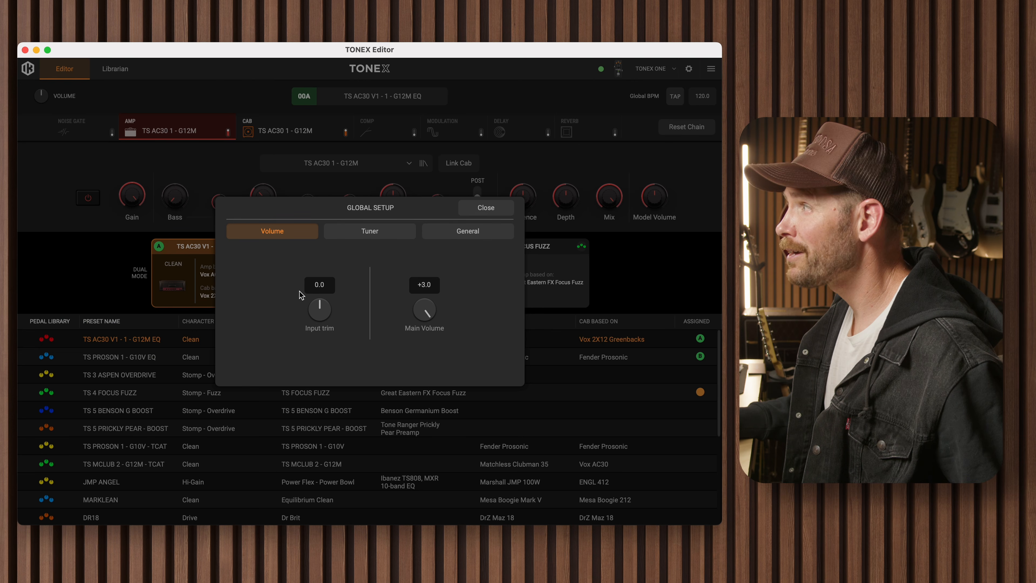
{"action": "left_click", "coordinate": [395, 230]}
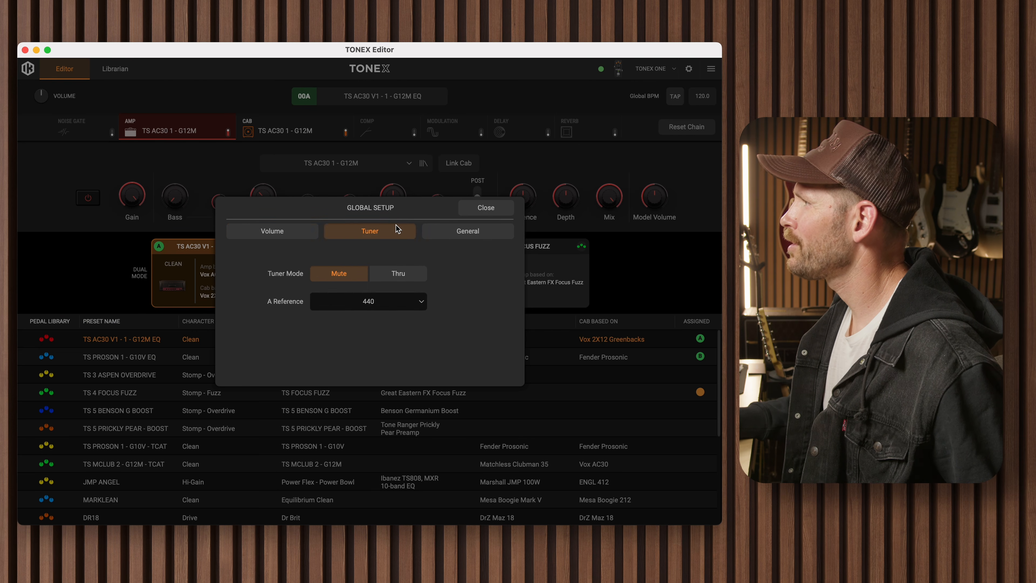
{"action": "left_click", "coordinate": [454, 230]}
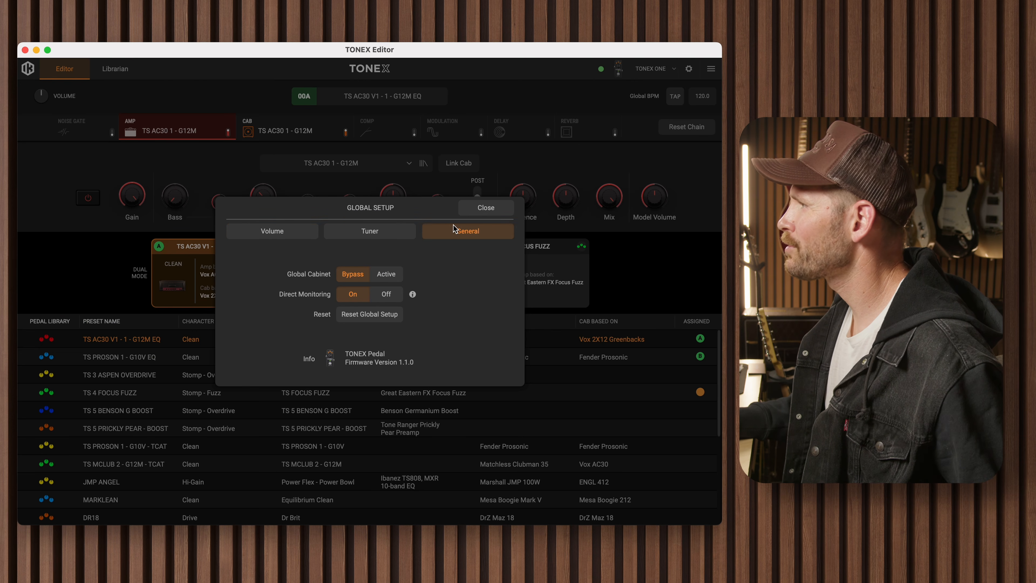
{"action": "left_click", "coordinate": [486, 209]}
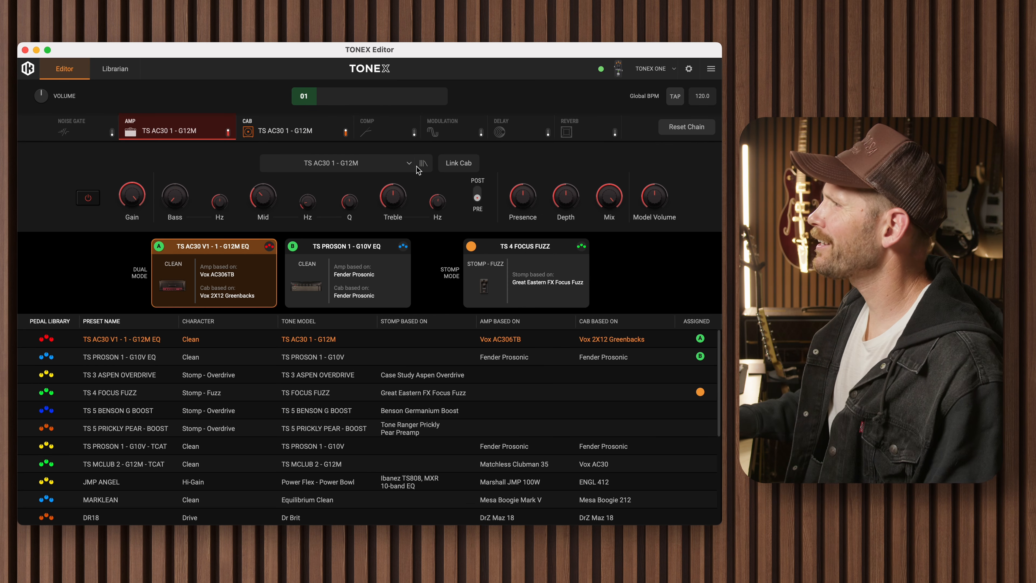
Examine the amp's Tone Model Browser with its software library, set it aside from the editor, and close it.
{"action": "left_click", "coordinate": [418, 167]}
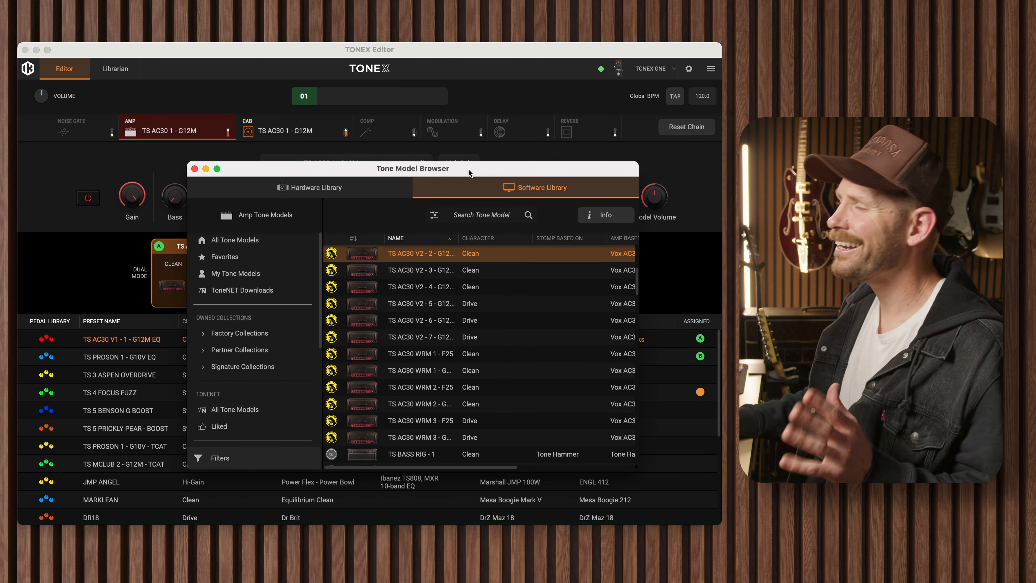
{"action": "left_click_drag", "start_coordinate": [444, 166], "coordinate": [540, 317]}
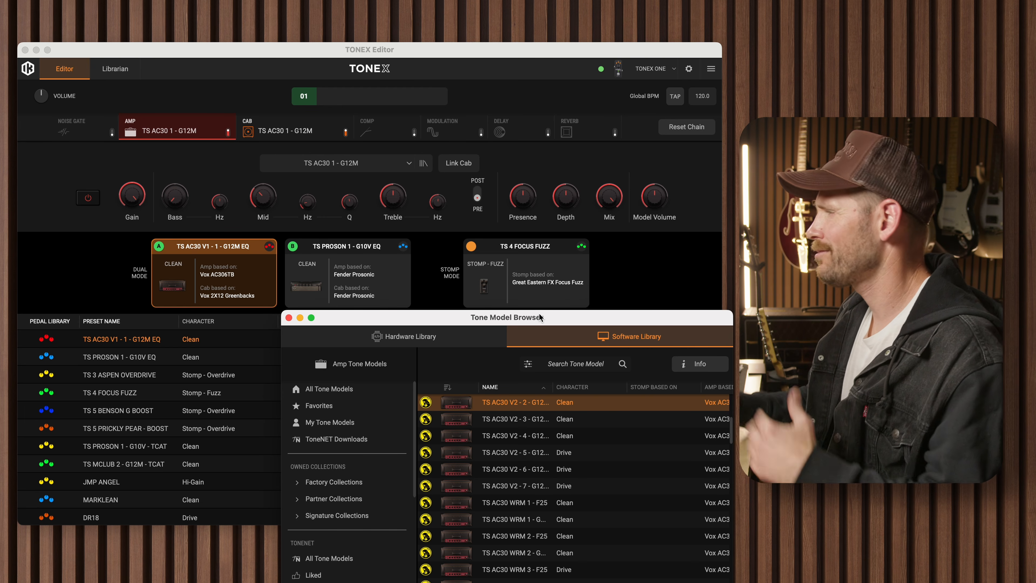
{"action": "left_click", "coordinate": [288, 317]}
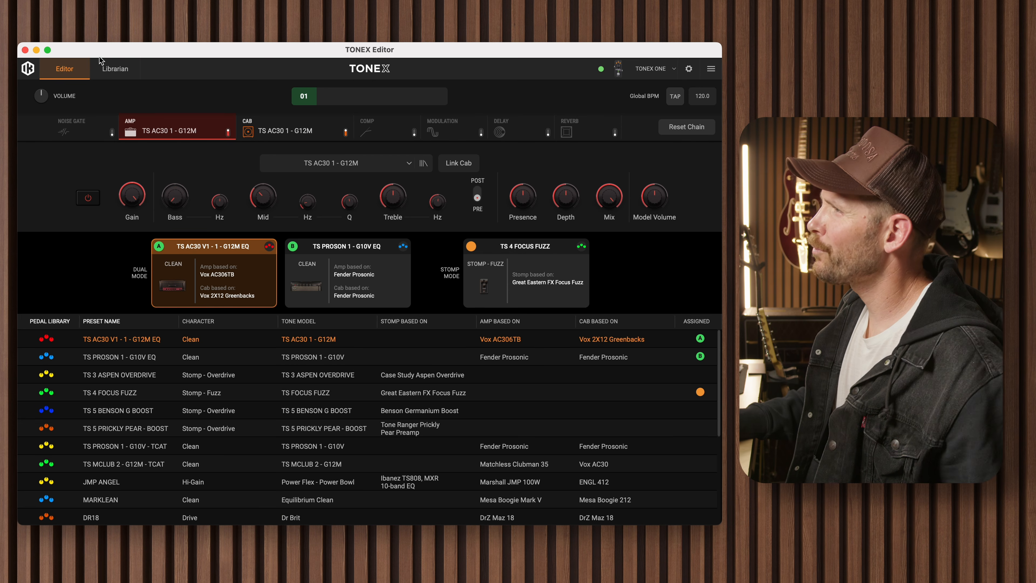
Adjust the amp's Gain and Mid on the TS AC30 V1 - 1 - G12M EQ preset.
{"action": "left_click_drag", "start_coordinate": [140, 190], "coordinate": [172, 153]}
{"action": "left_click_drag", "start_coordinate": [267, 199], "coordinate": [268, 182]}
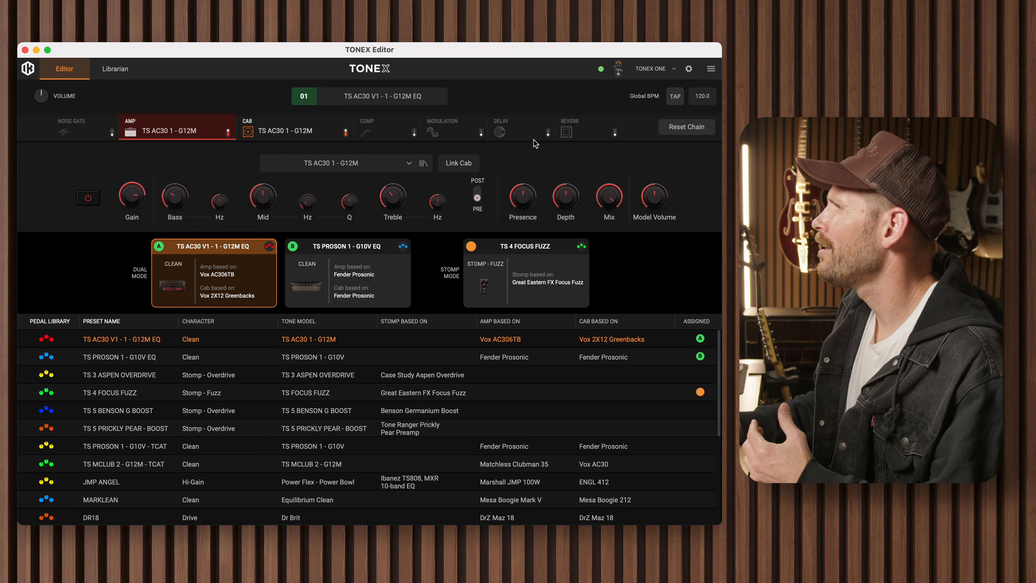
{"action": "mouse_move", "coordinate": [516, 195]}
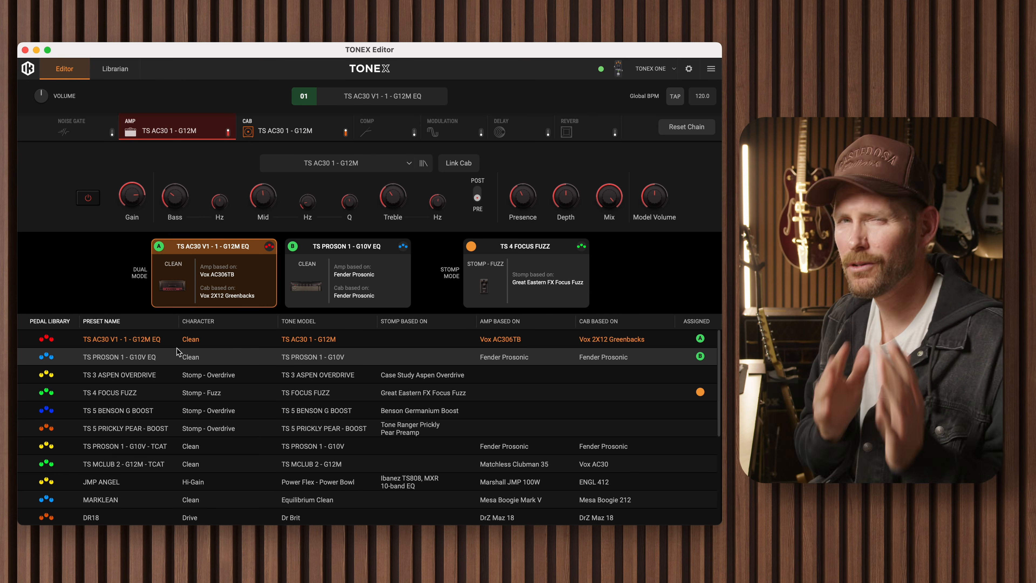
{"action": "mouse_move", "coordinate": [132, 226]}
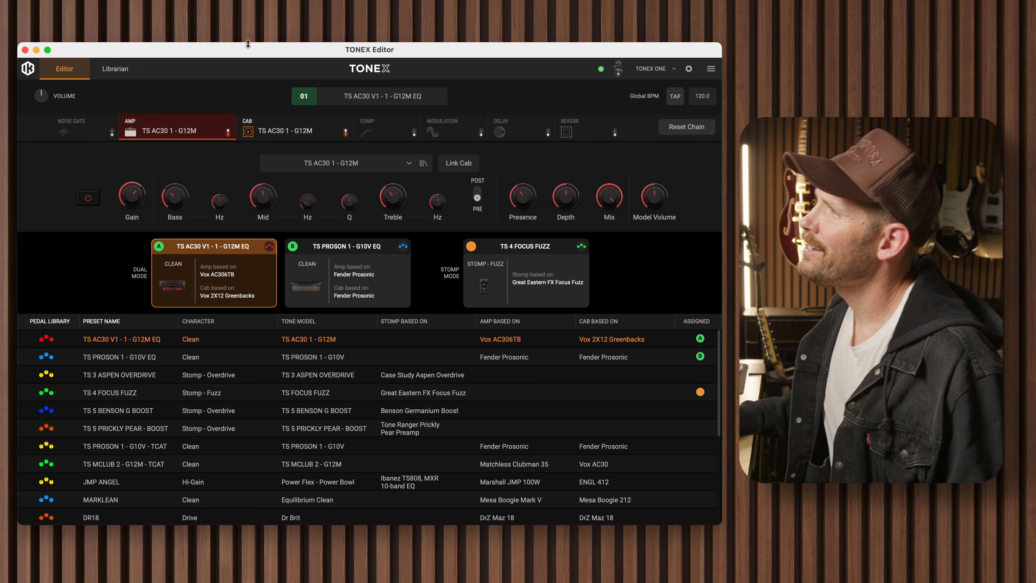
In the Librarian, load the TS AC30 V2 - 4 - G12M preset into pedal preset 01, overwriting the existing one.
{"action": "left_click", "coordinate": [108, 69]}
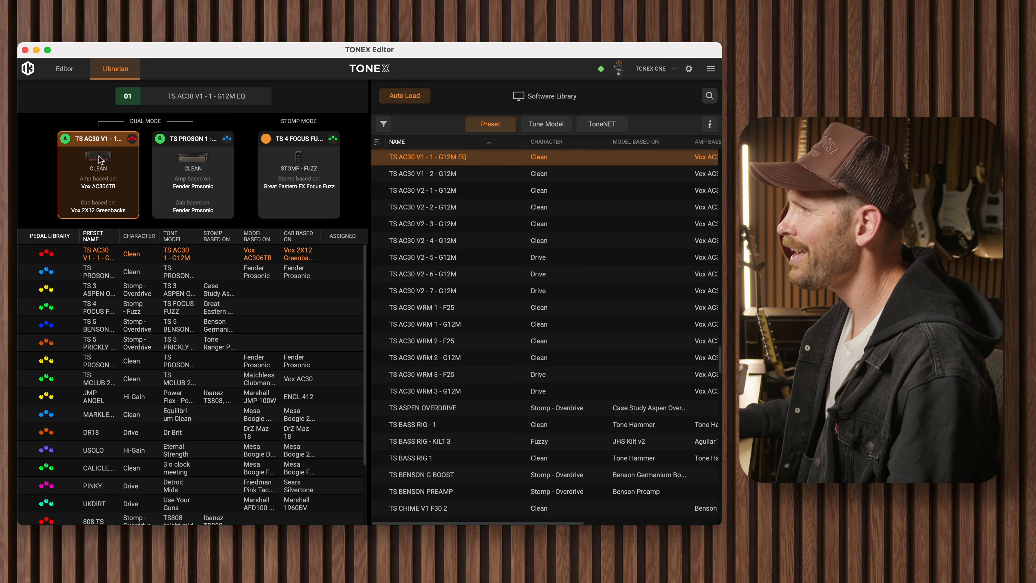
{"action": "scroll", "coordinate": [444, 231], "scroll_direction": "down", "scroll_amount": 1}
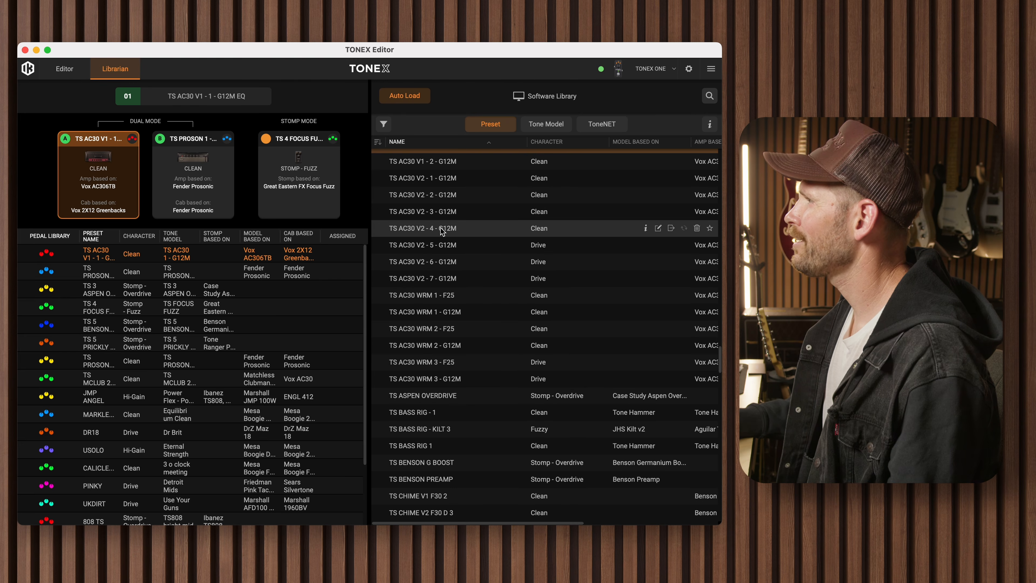
{"action": "left_click_drag", "start_coordinate": [443, 231], "coordinate": [134, 255]}
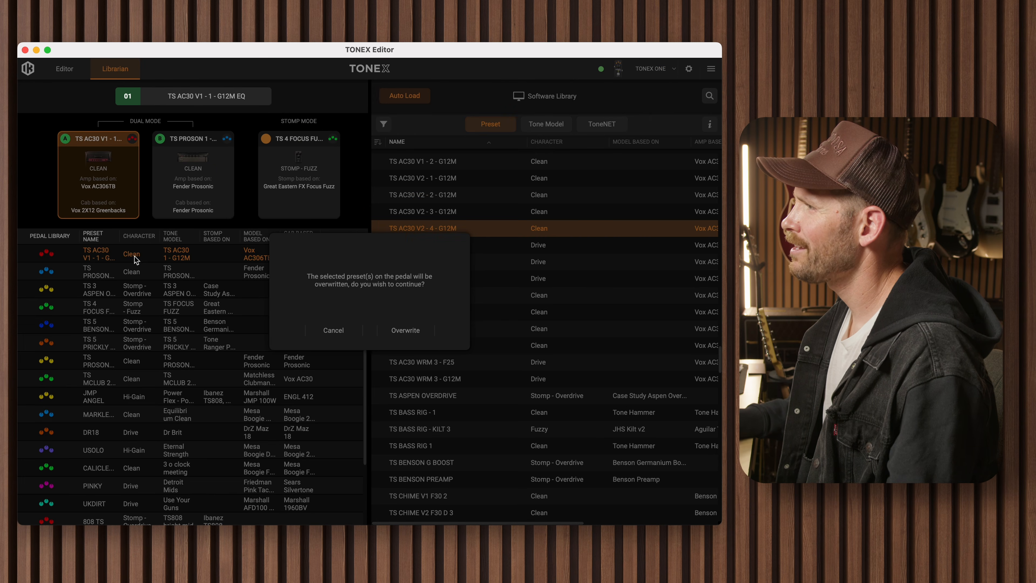
{"action": "left_click", "coordinate": [405, 331]}
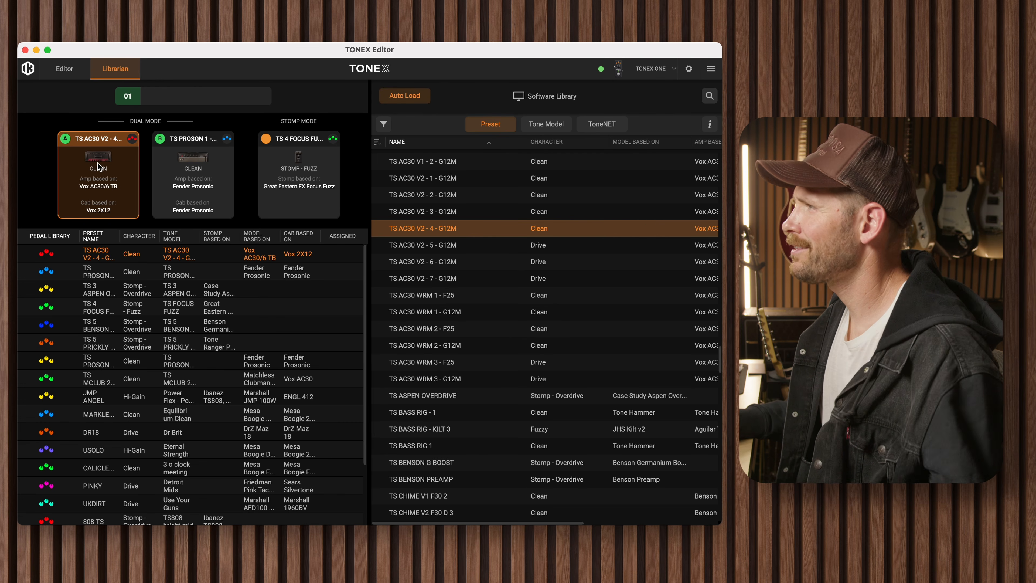
Load the TS AC30 WRM 2 - G12M library preset into pedal preset 02 in slot B, overwriting the existing one.
{"action": "left_click", "coordinate": [190, 172]}
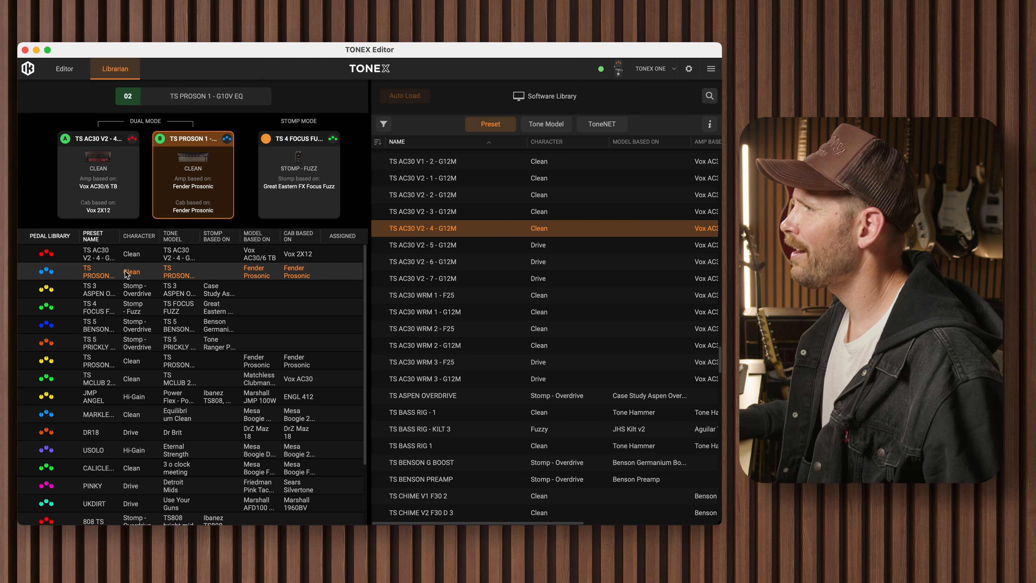
{"action": "left_click_drag", "start_coordinate": [424, 346], "coordinate": [215, 282]}
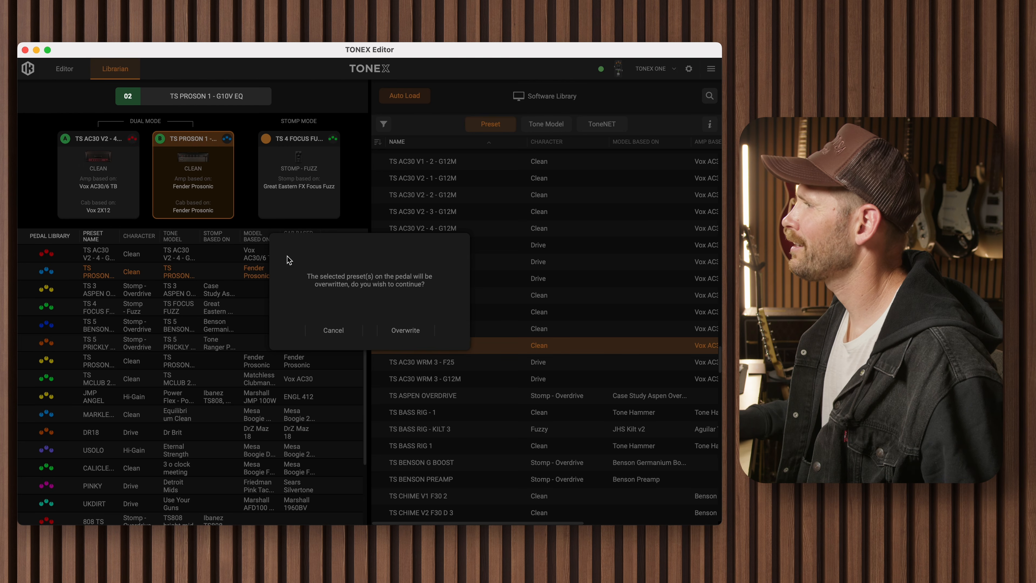
{"action": "left_click", "coordinate": [405, 330]}
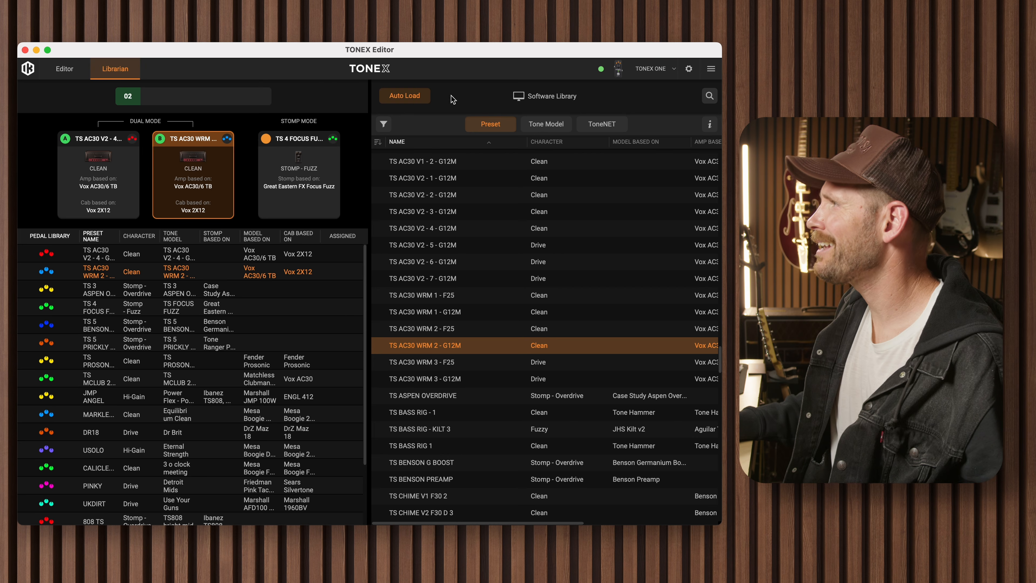
Toggle Auto Load off and back on, and audition TS AC30 V2 - 5, V2 - 3 and V2 - 1 - G12M in pedal preset 02.
{"action": "left_click", "coordinate": [421, 98]}
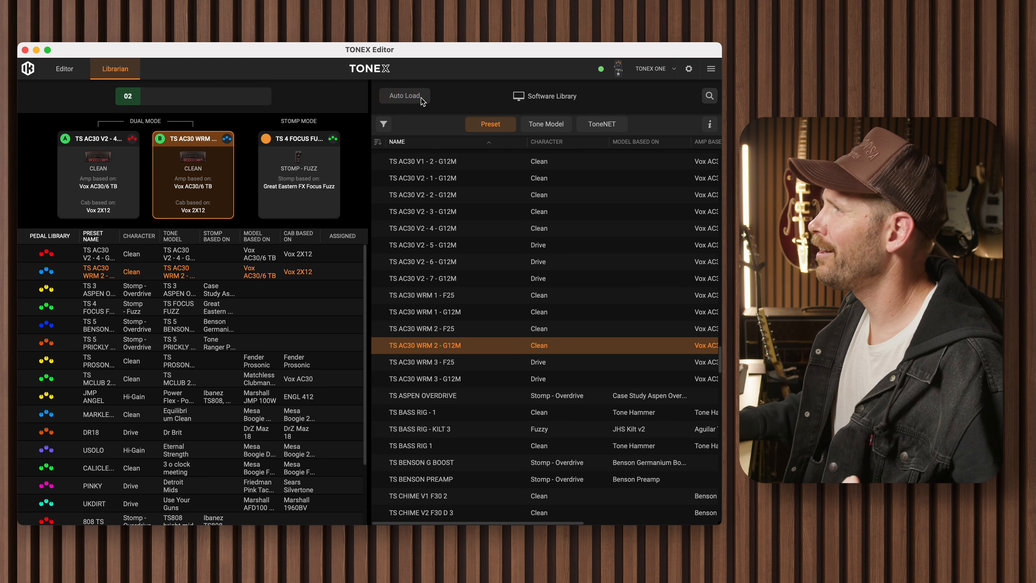
{"action": "left_click", "coordinate": [137, 294]}
{"action": "left_click", "coordinate": [127, 274]}
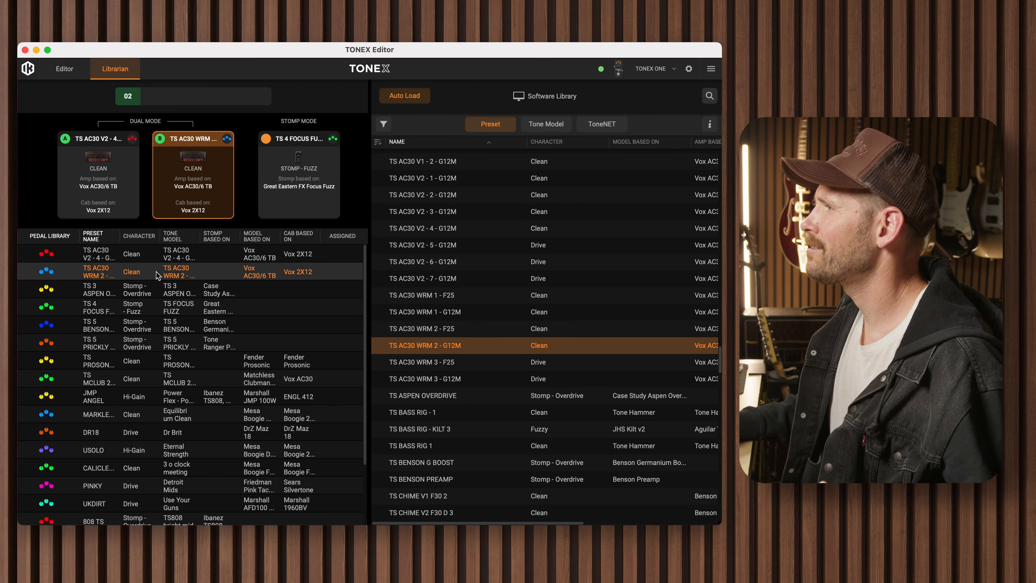
{"action": "left_click", "coordinate": [426, 246]}
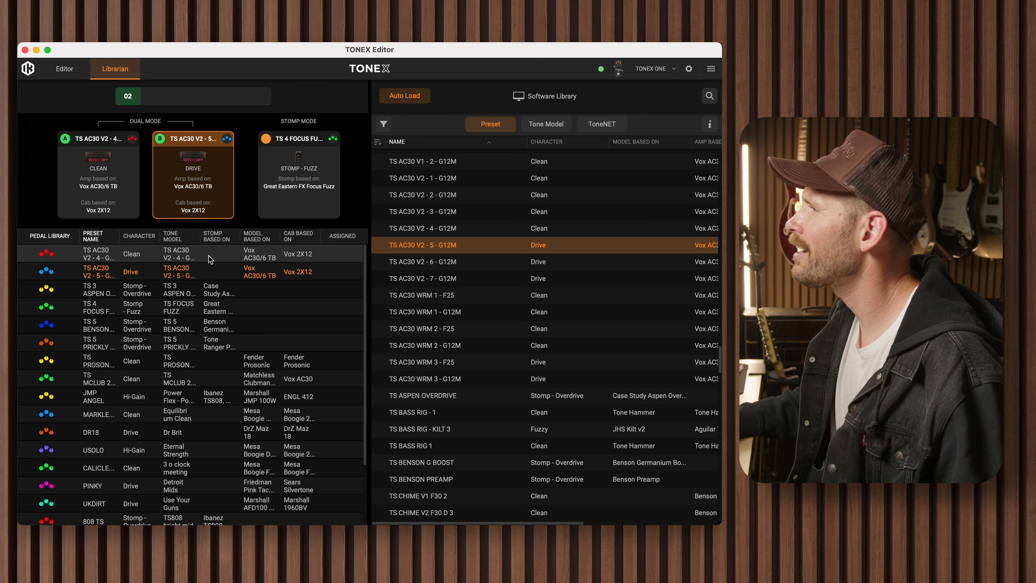
{"action": "left_click", "coordinate": [436, 209]}
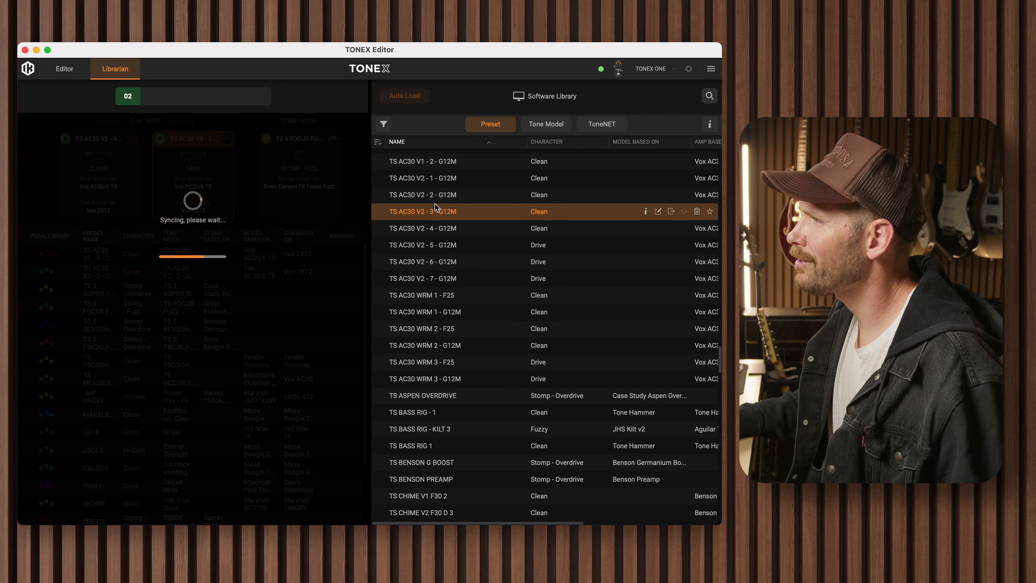
{"action": "left_click", "coordinate": [436, 185]}
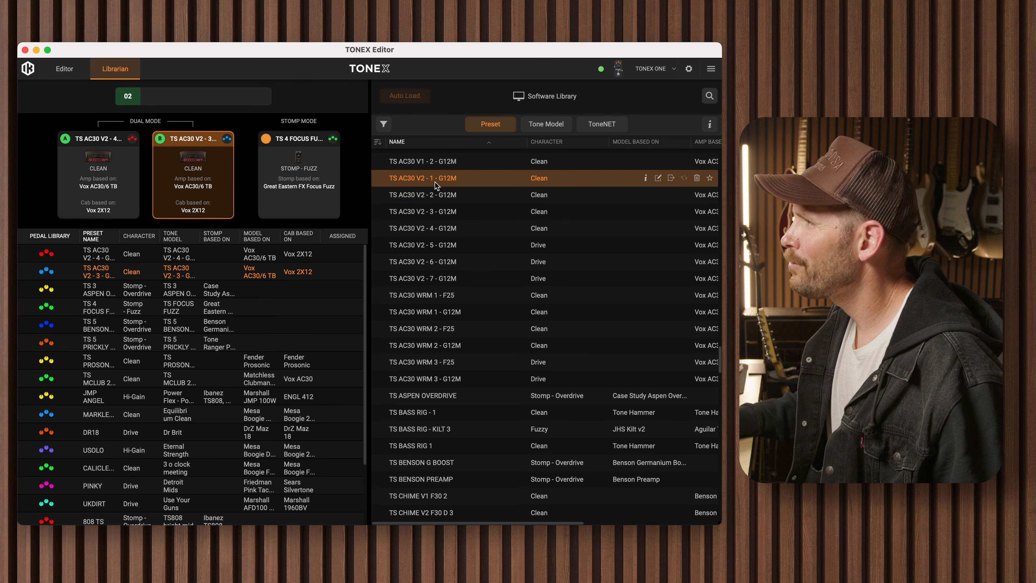
Return to the editor view and switch the connected device to the first full-size TONEX pedal.
{"action": "left_click", "coordinate": [73, 73]}
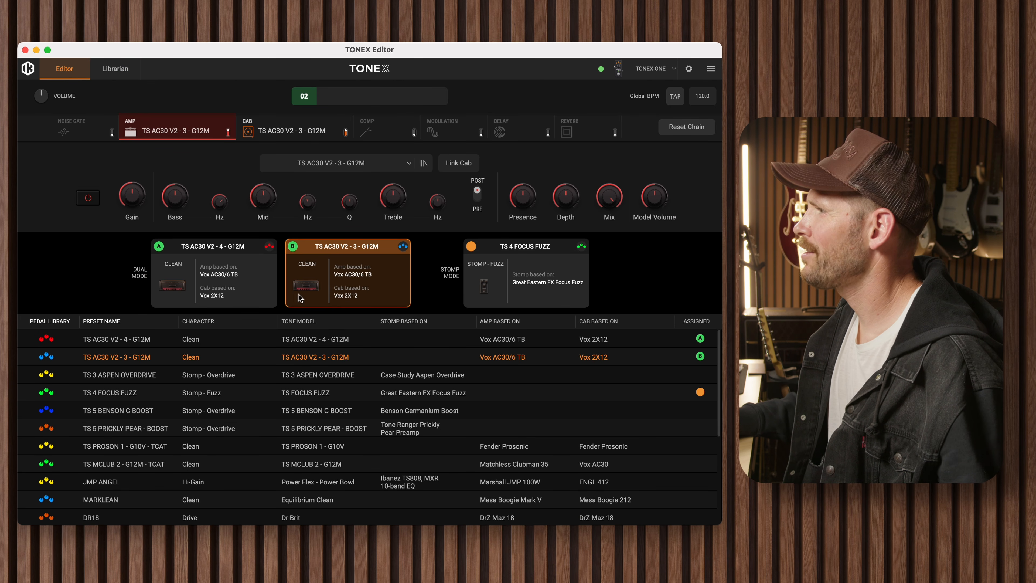
{"action": "left_click", "coordinate": [643, 75]}
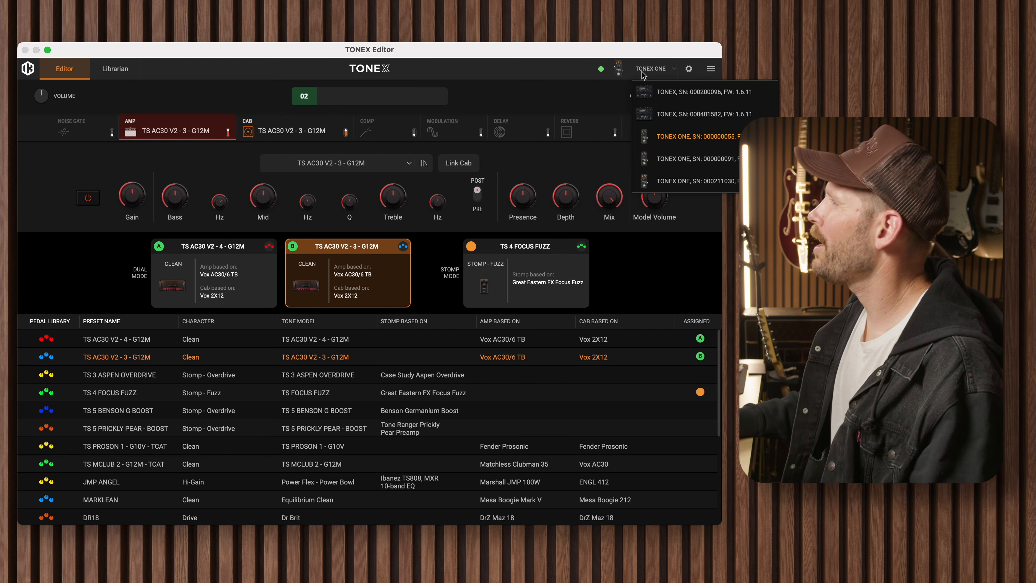
{"action": "left_click", "coordinate": [676, 98]}
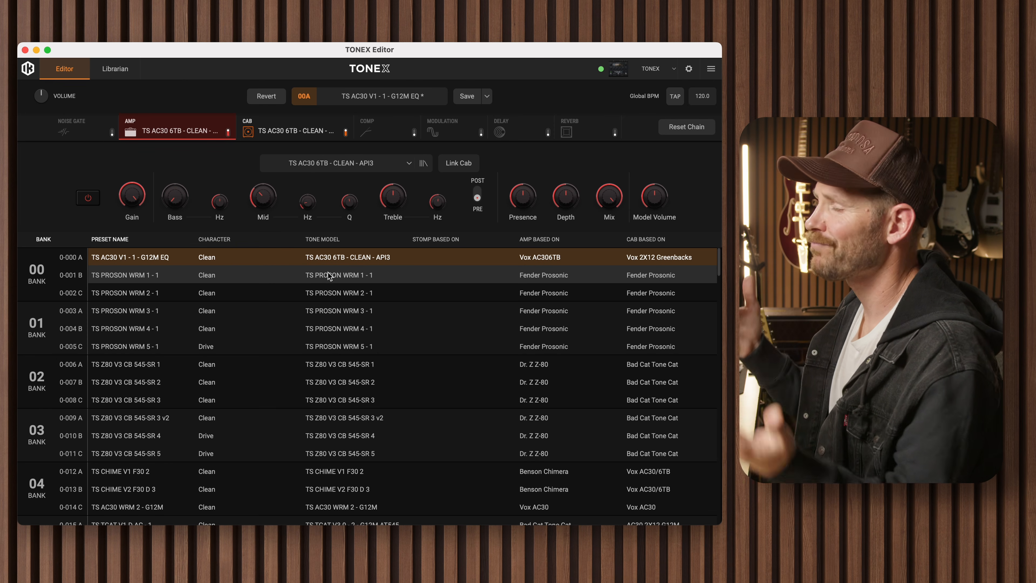
Save the TS AC30 V1 - 1 - G12M EQ preset in slot 00A, and briefly compare it with TS PROSON WRM 1 - 1.
{"action": "key", "text": "super+s"}
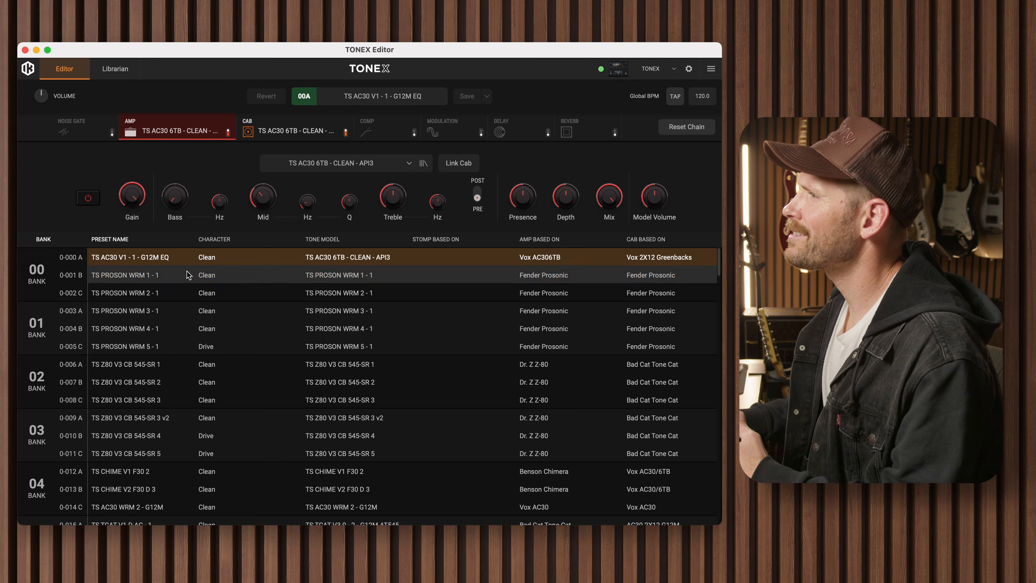
{"action": "left_click", "coordinate": [185, 275]}
{"action": "left_click", "coordinate": [161, 260]}
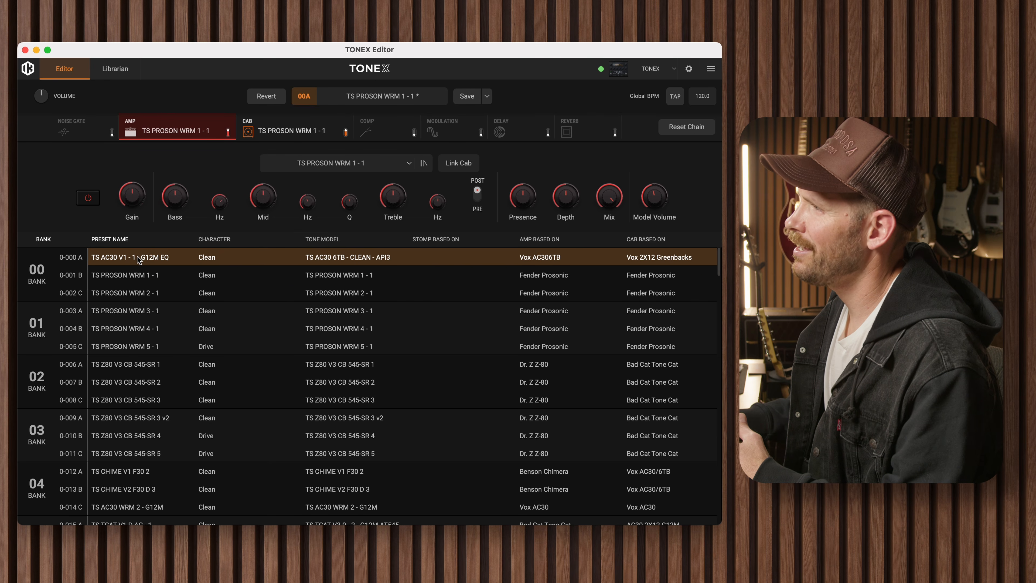
{"action": "left_click", "coordinate": [139, 260]}
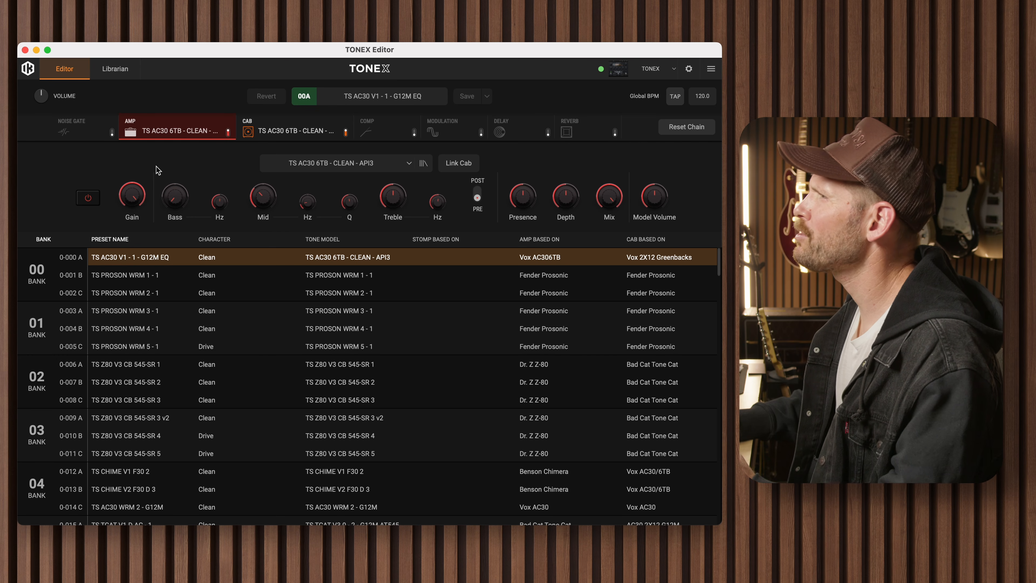
In the Librarian, load the TS AC30 V1 - 1 - G12M EQ preset from the software library into slot 00A.
{"action": "left_click", "coordinate": [115, 70]}
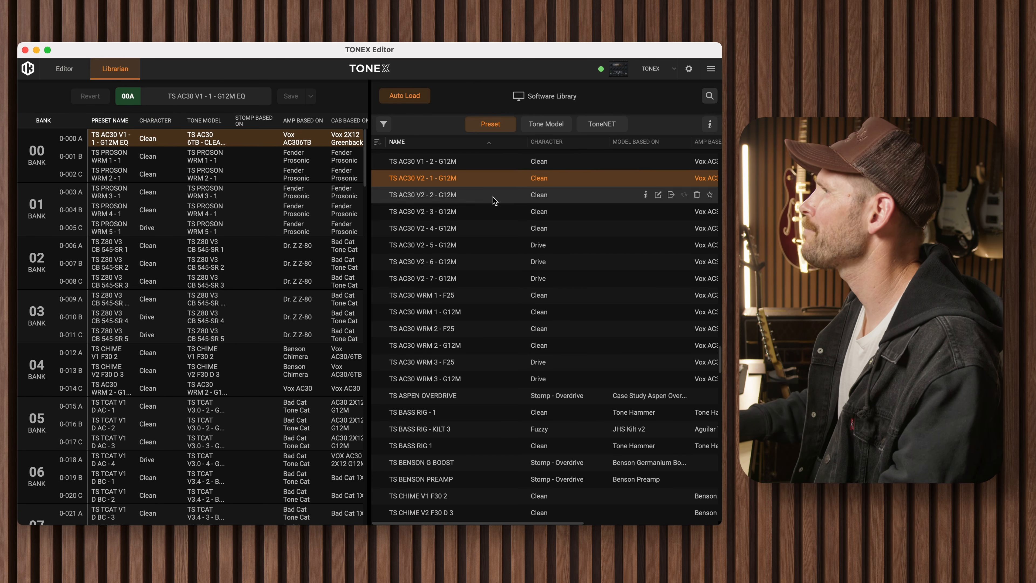
{"action": "scroll", "coordinate": [592, 180], "scroll_direction": "up", "scroll_amount": 4}
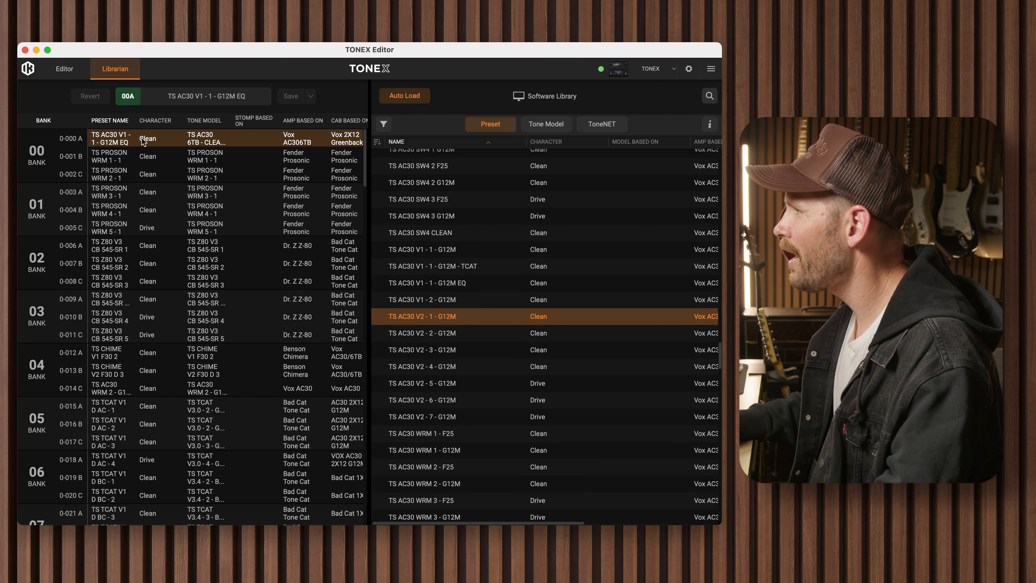
{"action": "scroll", "coordinate": [495, 268], "scroll_direction": "up", "scroll_amount": 5}
{"action": "left_click", "coordinate": [455, 408]}
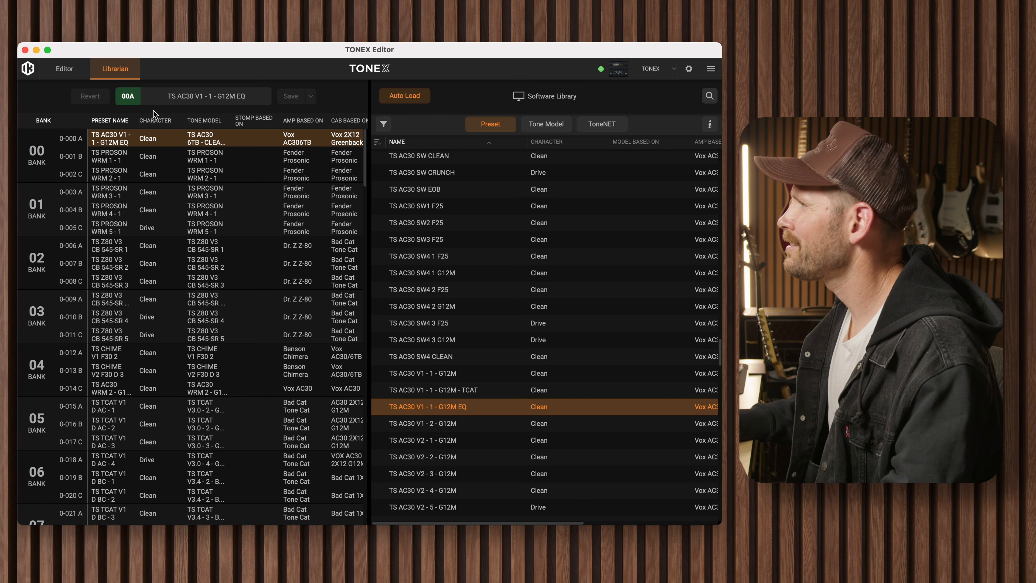
Return to the editor view, raise the amp's Presence and Depth, and save the changes to preset 00A.
{"action": "left_click", "coordinate": [65, 68]}
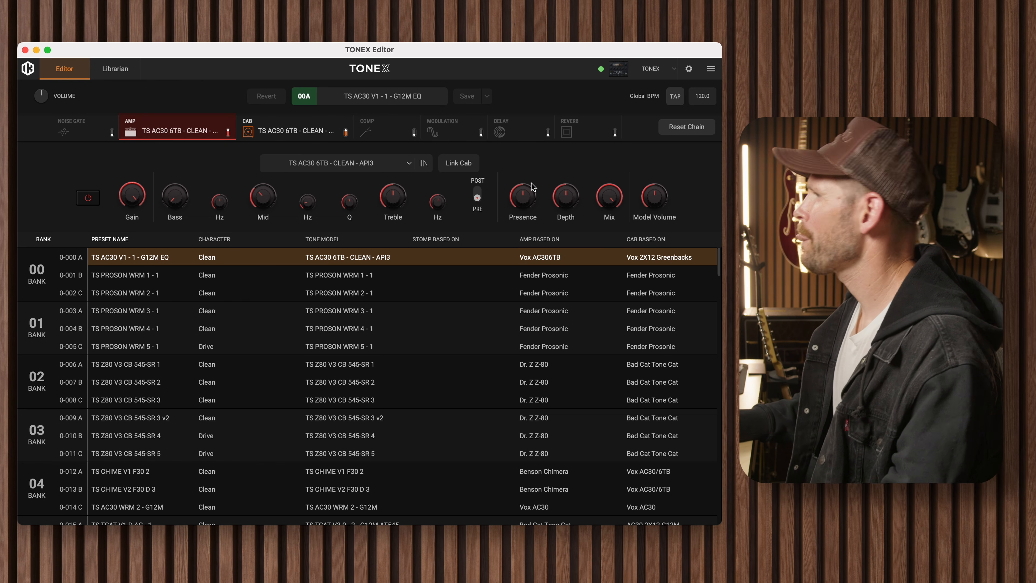
{"action": "left_click_drag", "start_coordinate": [521, 192], "coordinate": [521, 170]}
{"action": "left_click_drag", "start_coordinate": [565, 195], "coordinate": [570, 175]}
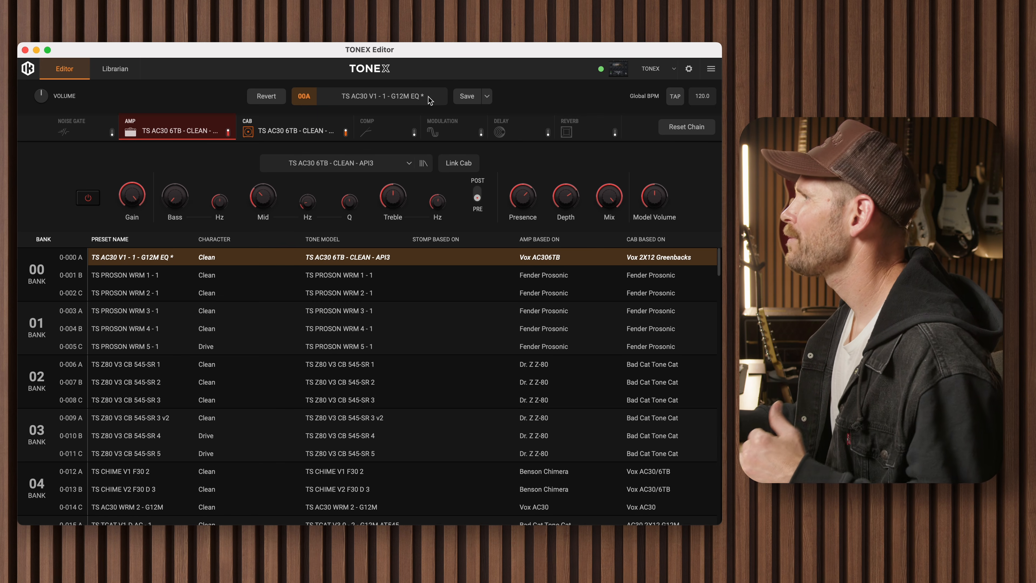
{"action": "left_click", "coordinate": [466, 97]}
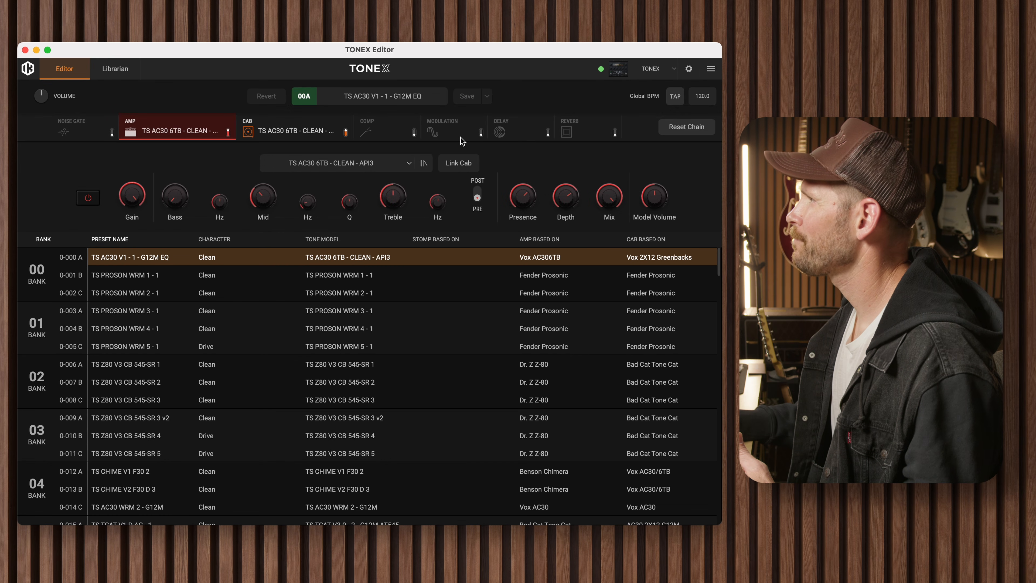
Set the amp's Mid to 5.6 and save the edited preset to location 01B, keeping the name TS AC30 V1 - 1 - G12M EQ.
{"action": "mouse_move", "coordinate": [272, 199]}
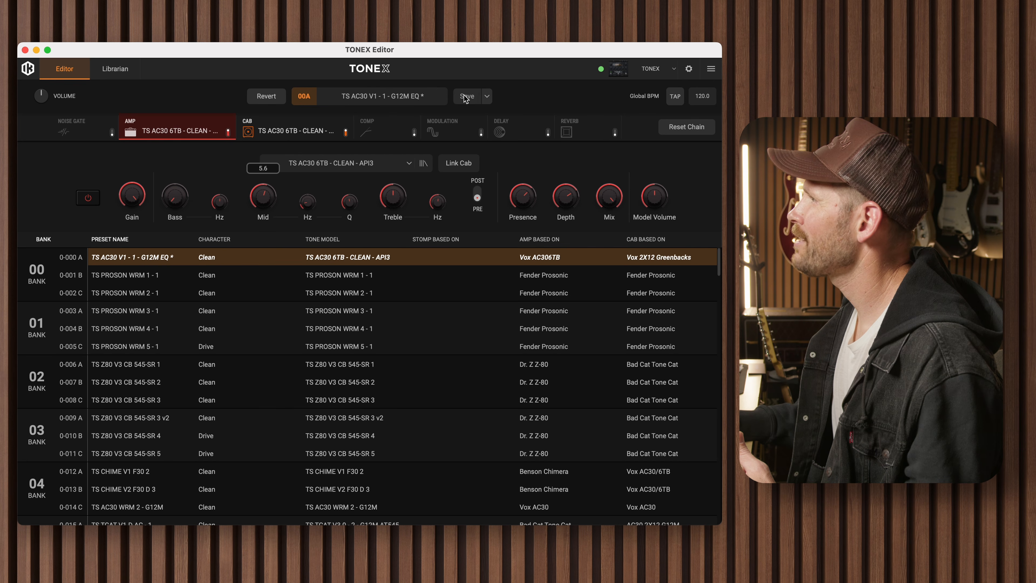
{"action": "left_click", "coordinate": [487, 96]}
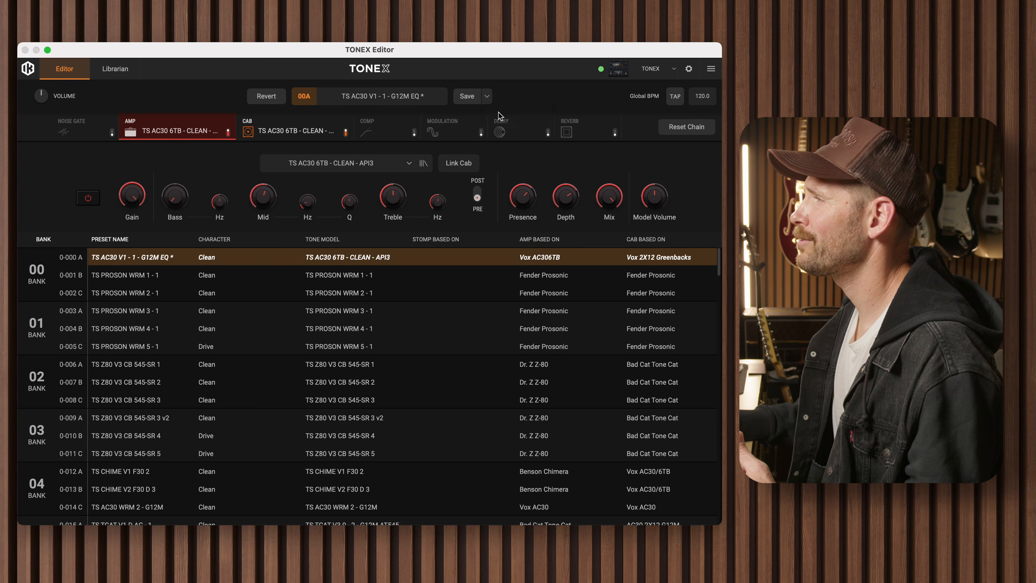
{"action": "left_click", "coordinate": [500, 111]}
{"action": "left_click", "coordinate": [332, 278]}
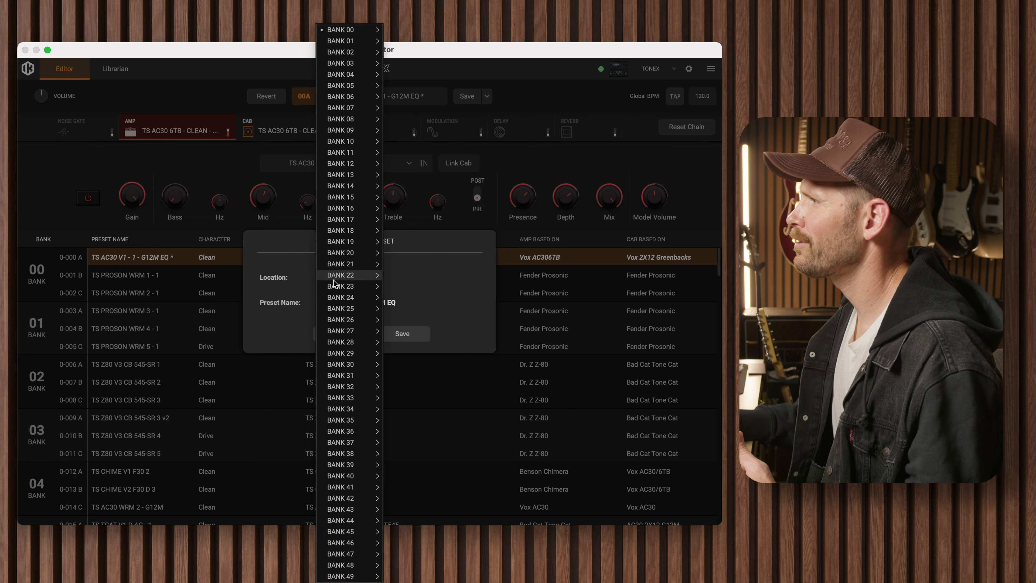
{"action": "mouse_move", "coordinate": [349, 40]}
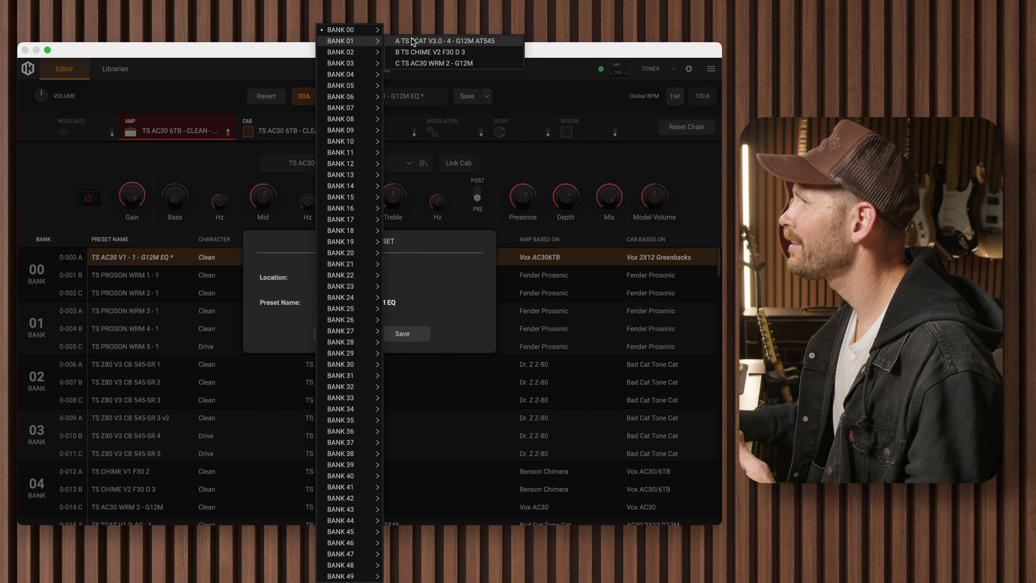
{"action": "left_click", "coordinate": [414, 52]}
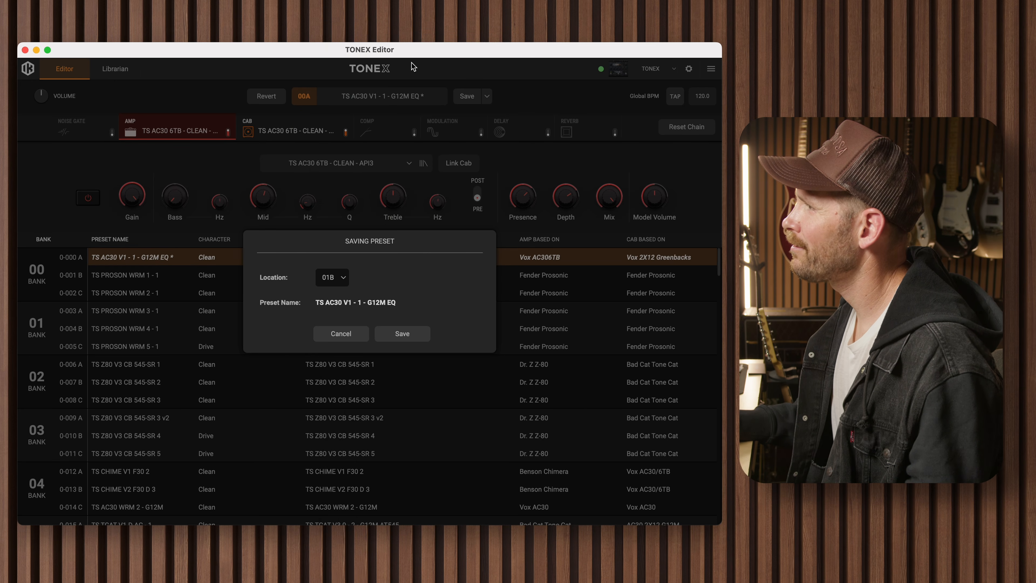
{"action": "left_click", "coordinate": [413, 336]}
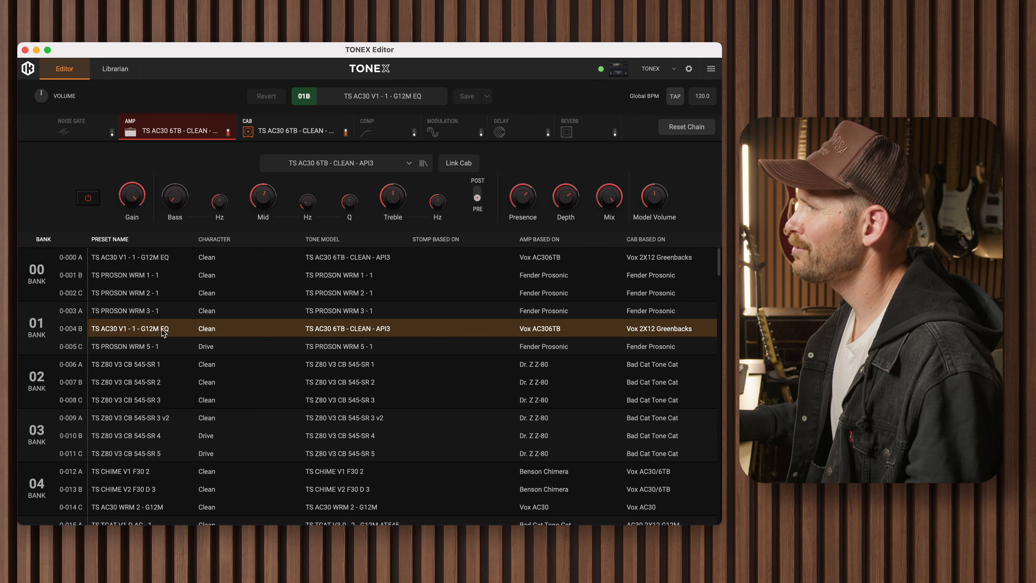
Reselect preset 00A and, from the Librarian, audition TS AC30 V1 - 1 - G12M - TCAT and load TS AC30 V1 - 1 - G12M EQ into it.
{"action": "left_click", "coordinate": [157, 260]}
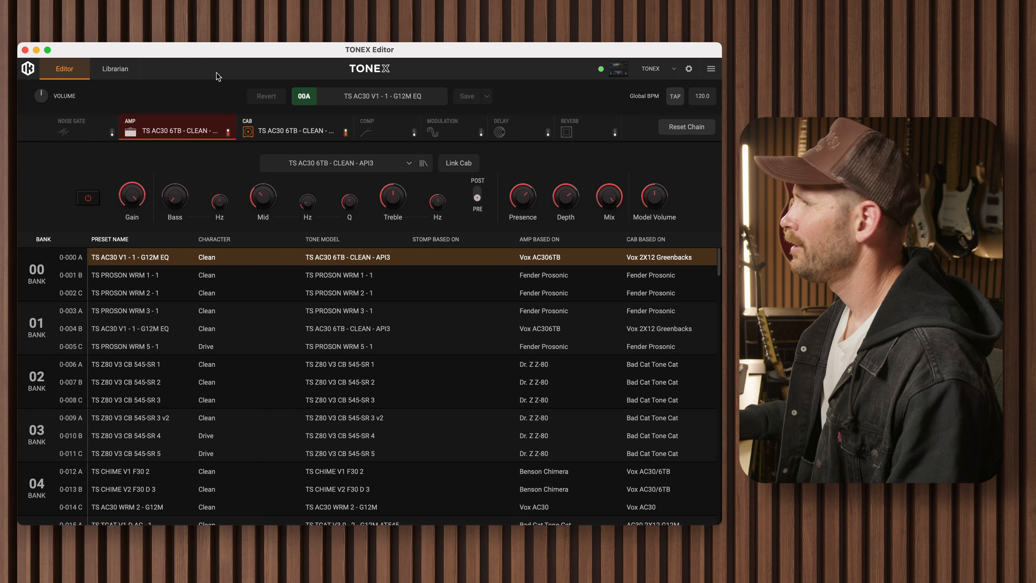
{"action": "left_click", "coordinate": [128, 72]}
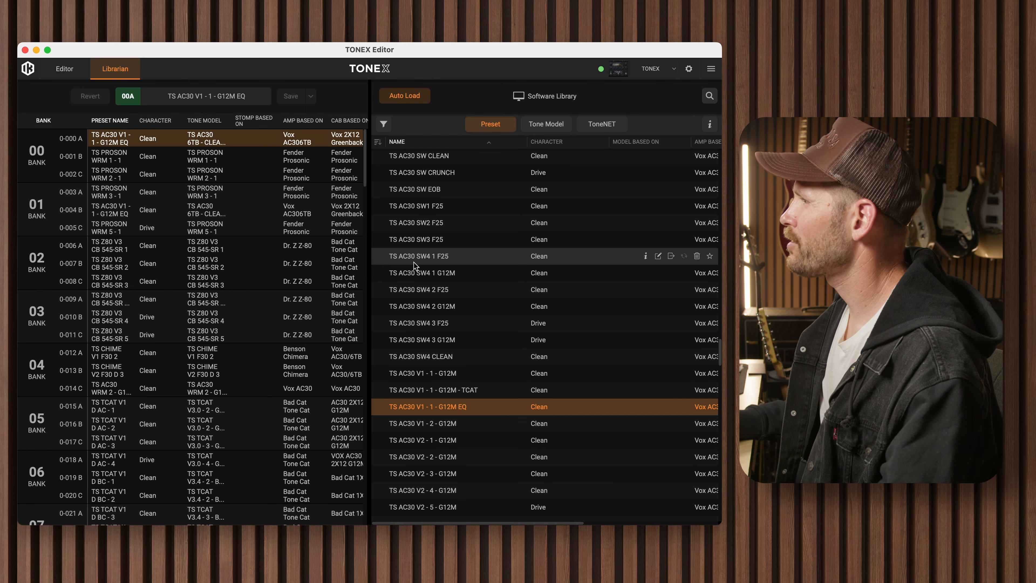
{"action": "scroll", "coordinate": [493, 250], "scroll_direction": "up", "scroll_amount": 2}
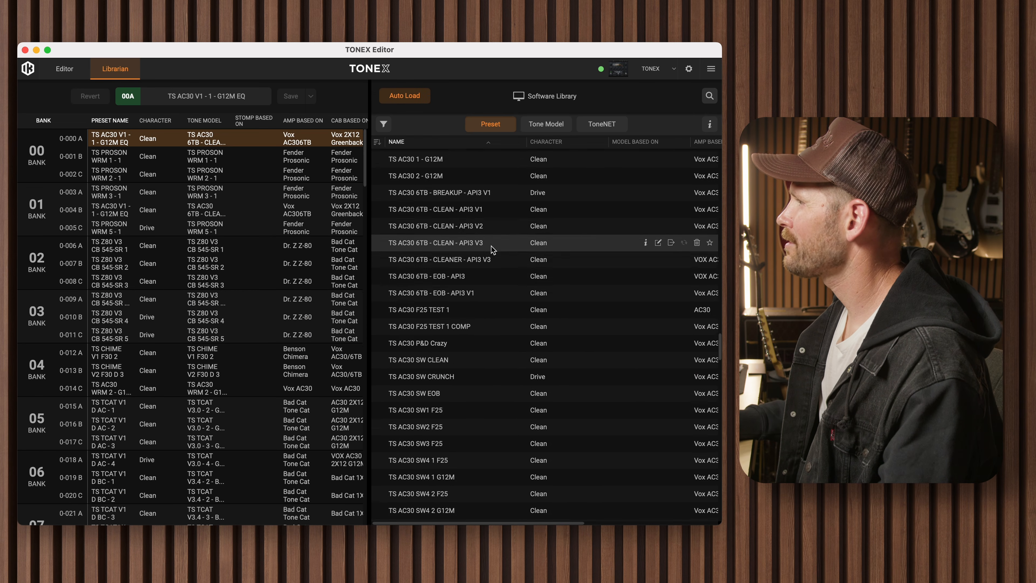
{"action": "left_click", "coordinate": [461, 418]}
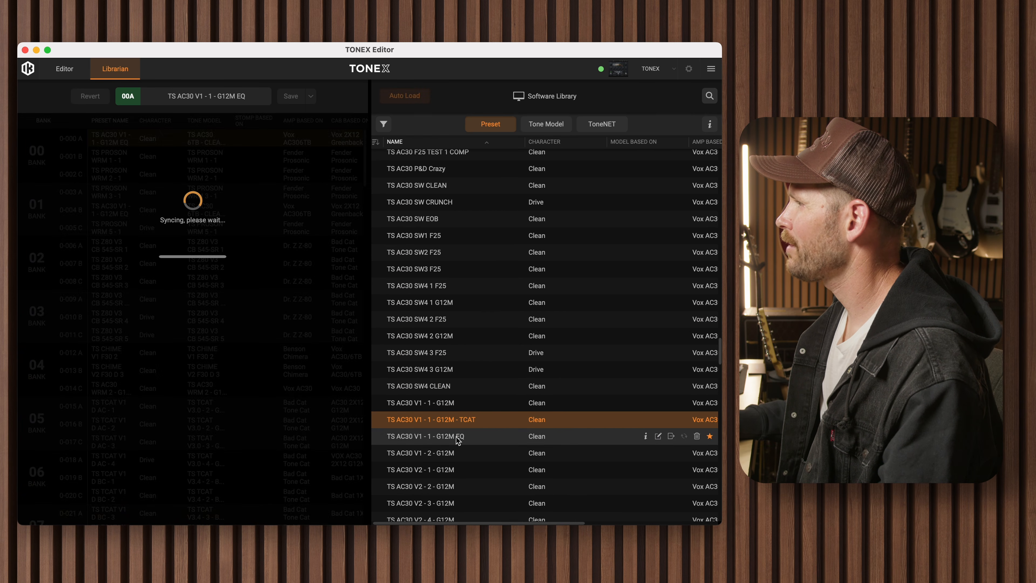
{"action": "left_click", "coordinate": [458, 436]}
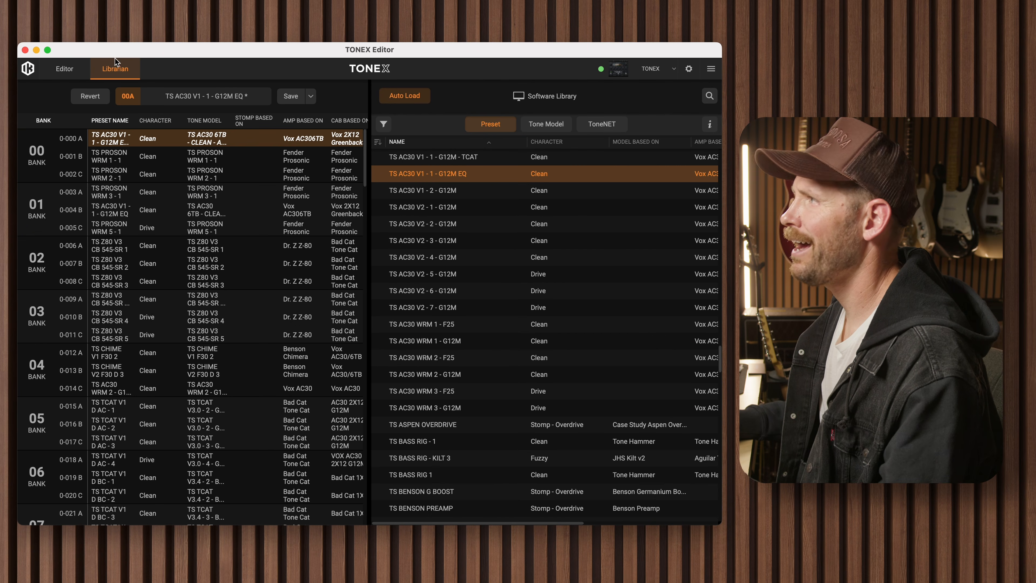
Back in the editor view, lower the amp's Gain to 7.7 and raise the Bass of preset 00A.
{"action": "left_click", "coordinate": [79, 70]}
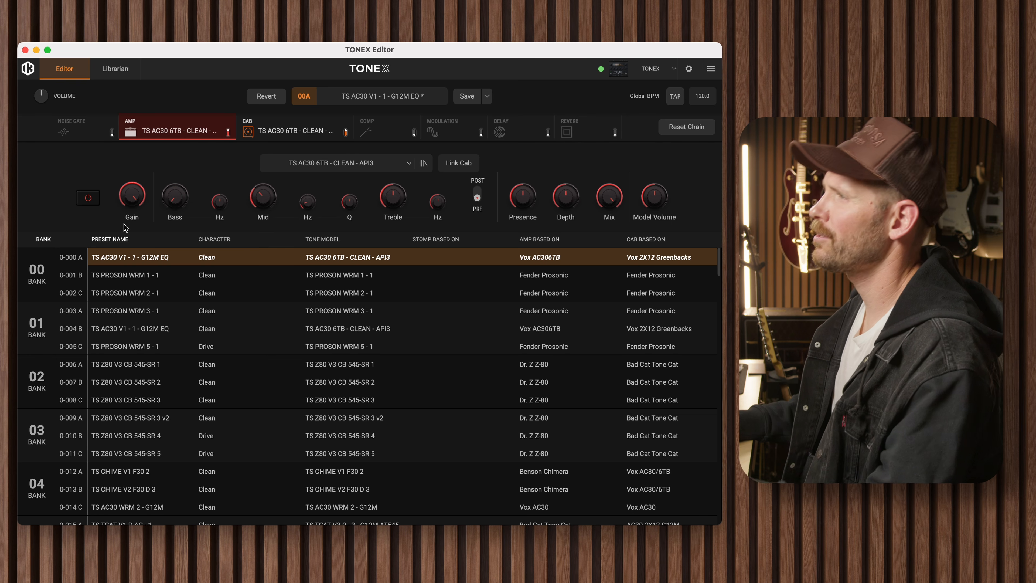
{"action": "left_click_drag", "start_coordinate": [129, 200], "coordinate": [135, 238]}
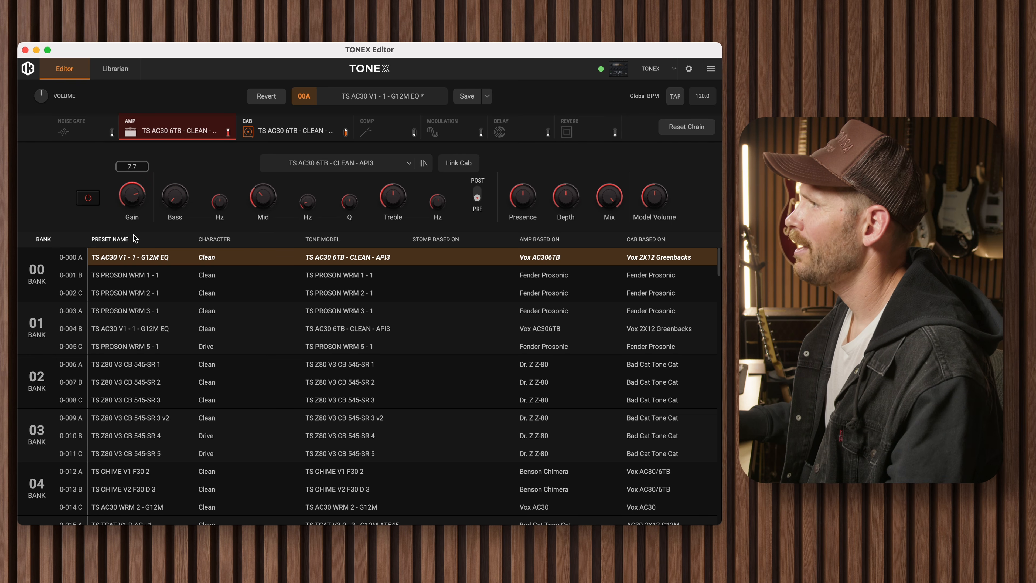
{"action": "left_click_drag", "start_coordinate": [178, 199], "coordinate": [180, 165]}
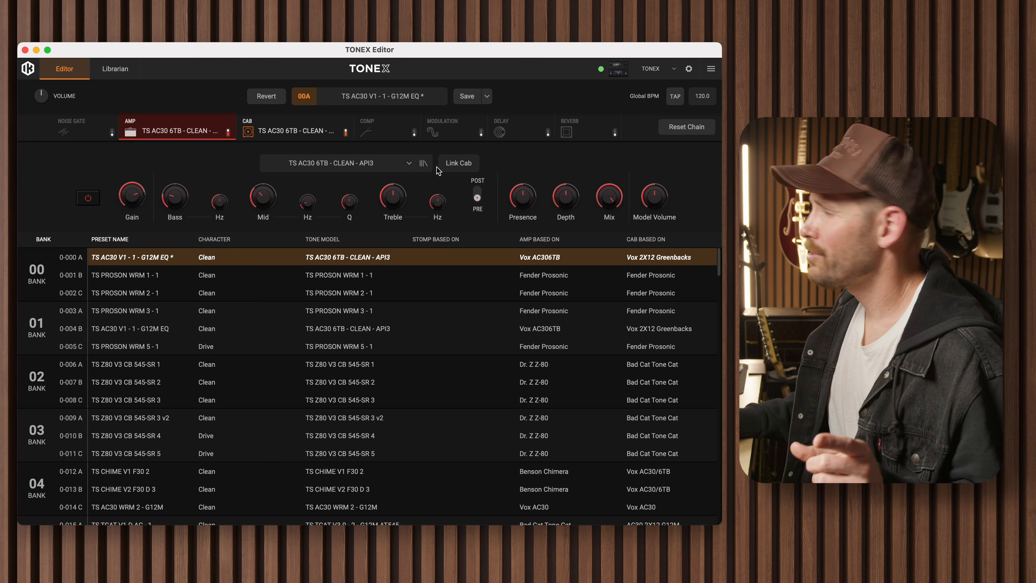
Reset the whole signal chain of preset 00A, and revert the preset to its saved version.
{"action": "left_click", "coordinate": [698, 131]}
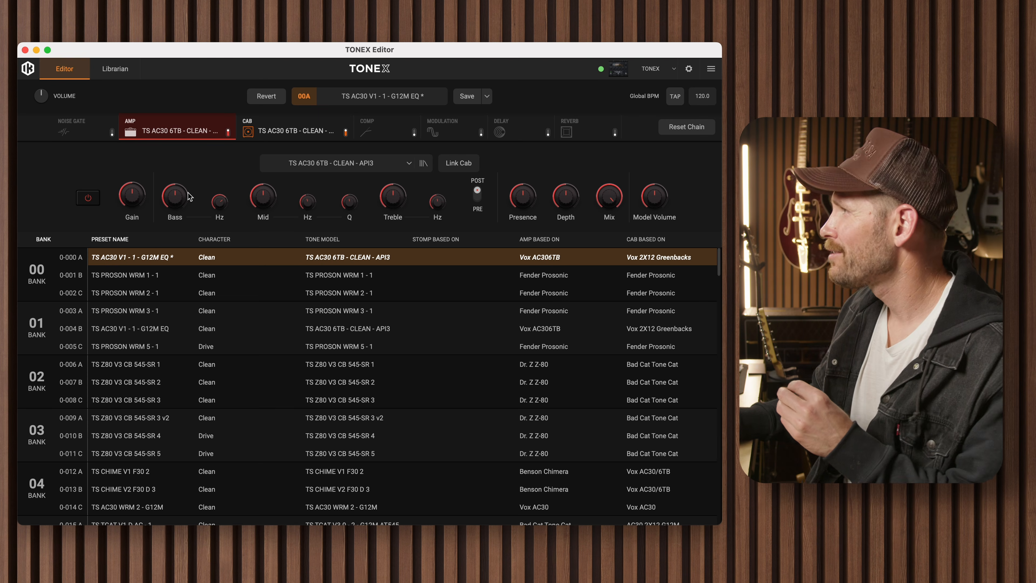
{"action": "left_click", "coordinate": [267, 97]}
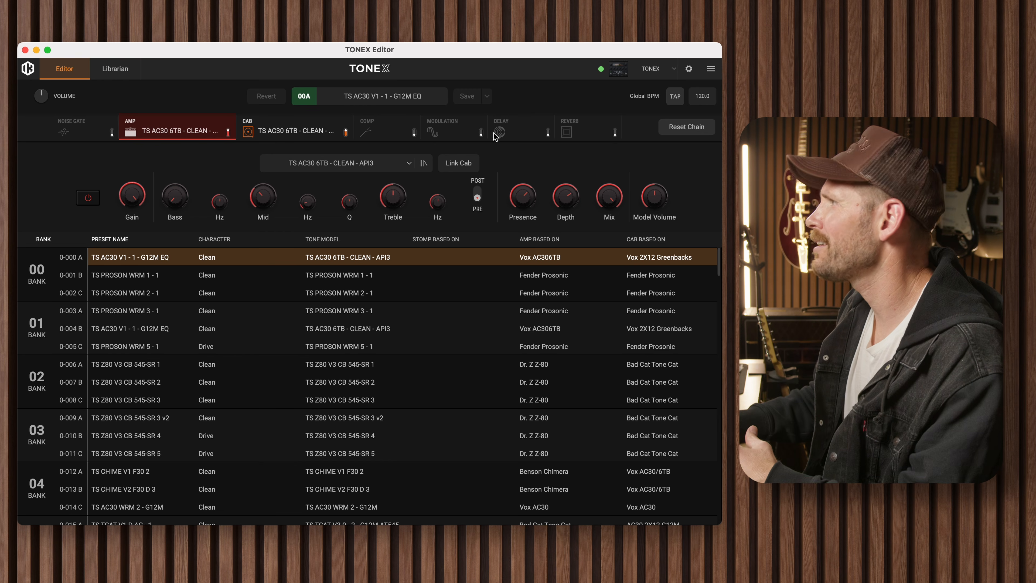
Switch on the compressor, delay and reverb in preset 00A, and turn up the amp's Presence.
{"action": "left_click", "coordinate": [415, 132]}
{"action": "left_click", "coordinate": [547, 132]}
{"action": "left_click", "coordinate": [612, 136]}
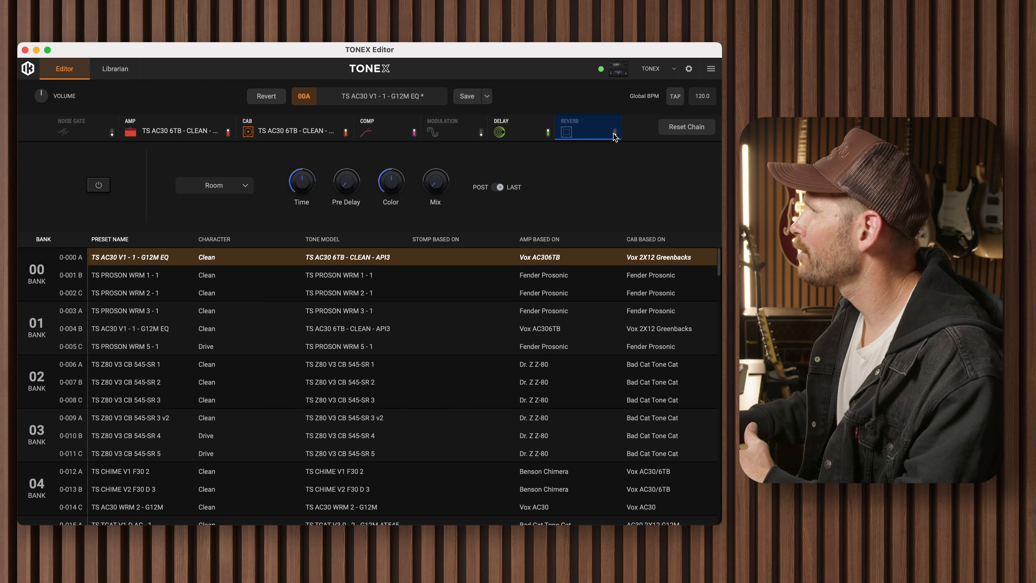
{"action": "left_click", "coordinate": [614, 133]}
{"action": "left_click", "coordinate": [212, 130]}
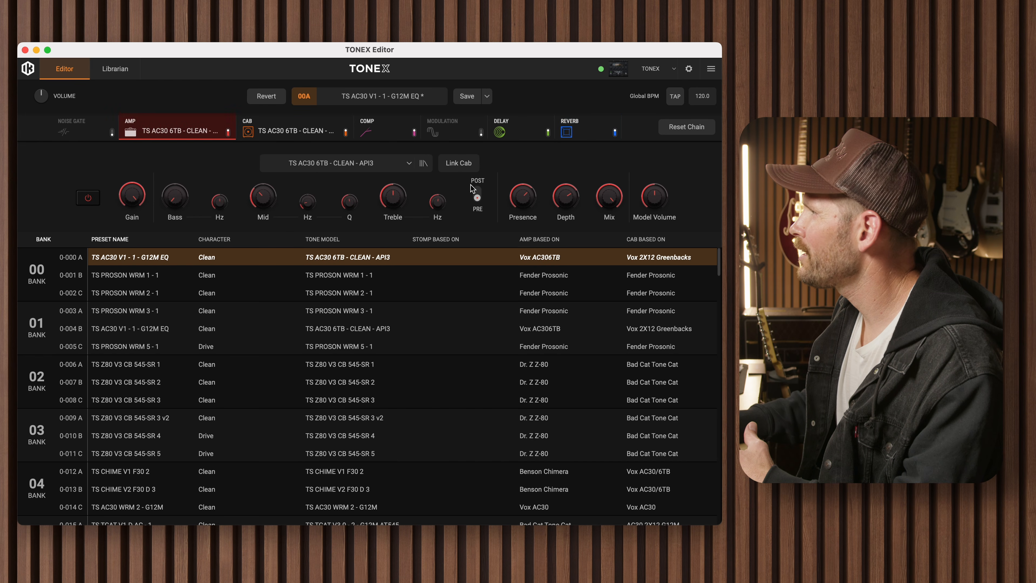
{"action": "left_click_drag", "start_coordinate": [518, 194], "coordinate": [520, 141]}
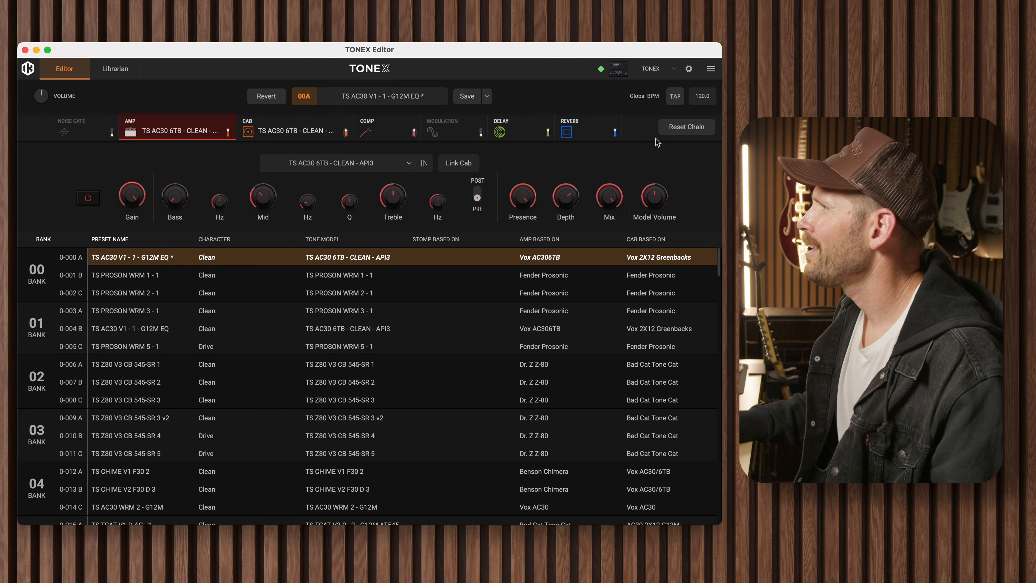
Reset the chain to clear the added effects and amp changes, and revert preset 00A.
{"action": "left_click", "coordinate": [685, 127]}
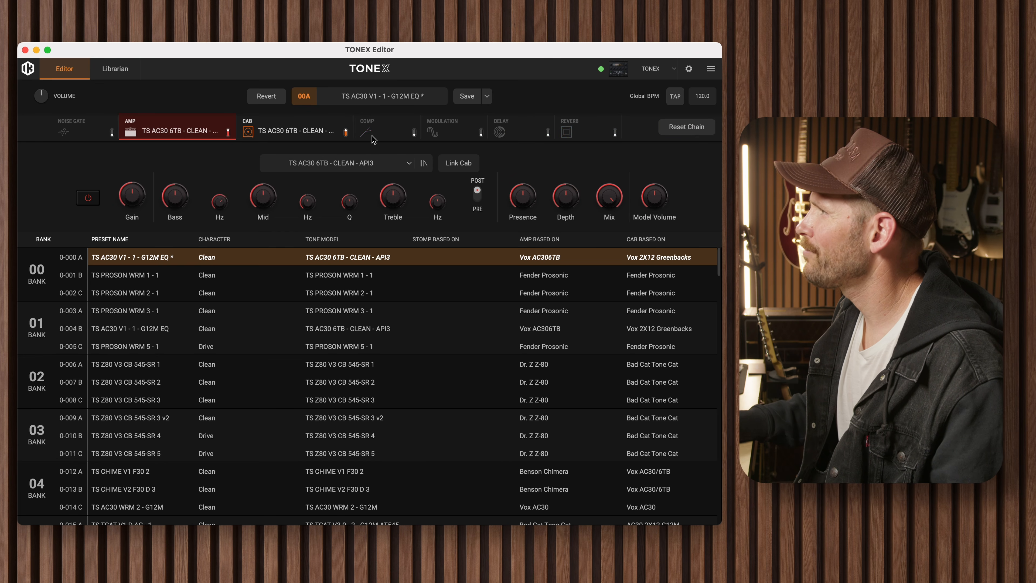
{"action": "left_click", "coordinate": [275, 100]}
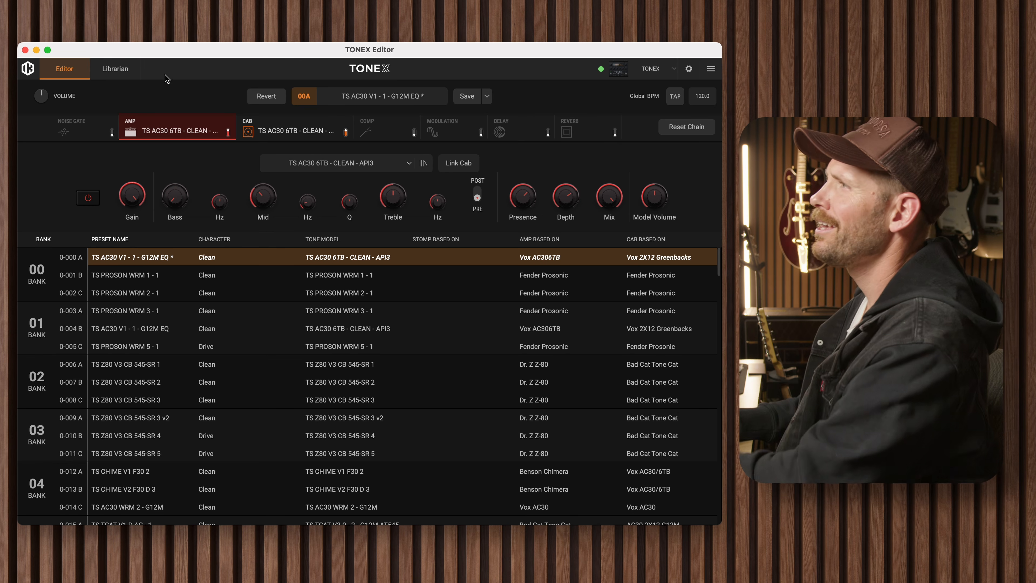
Load the TS PROSON WRM 2 - G10V library preset into slot 00A through the Librarian, and return to the editor view.
{"action": "left_click", "coordinate": [115, 70]}
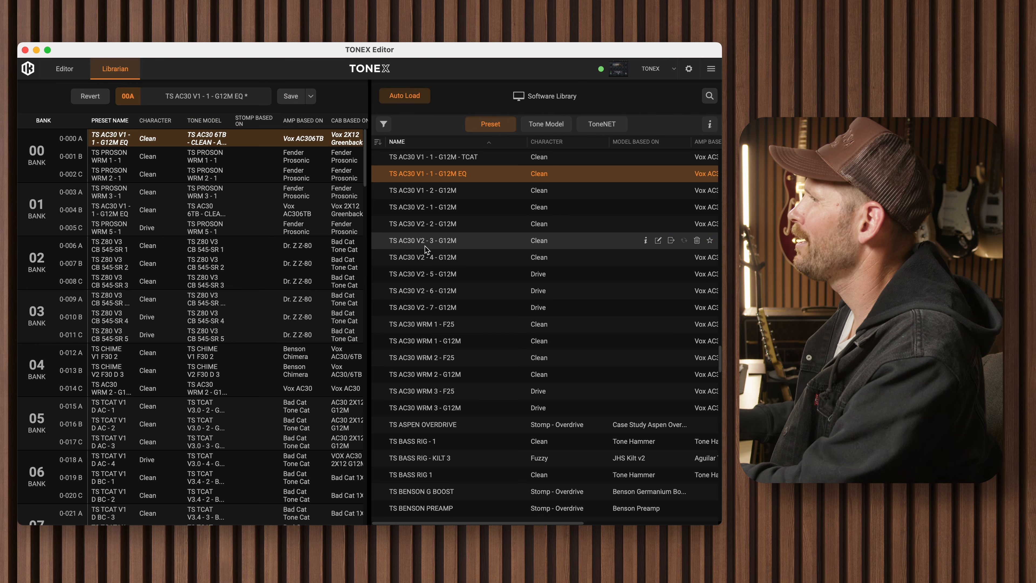
{"action": "scroll", "coordinate": [425, 249], "scroll_direction": "up", "scroll_amount": 8}
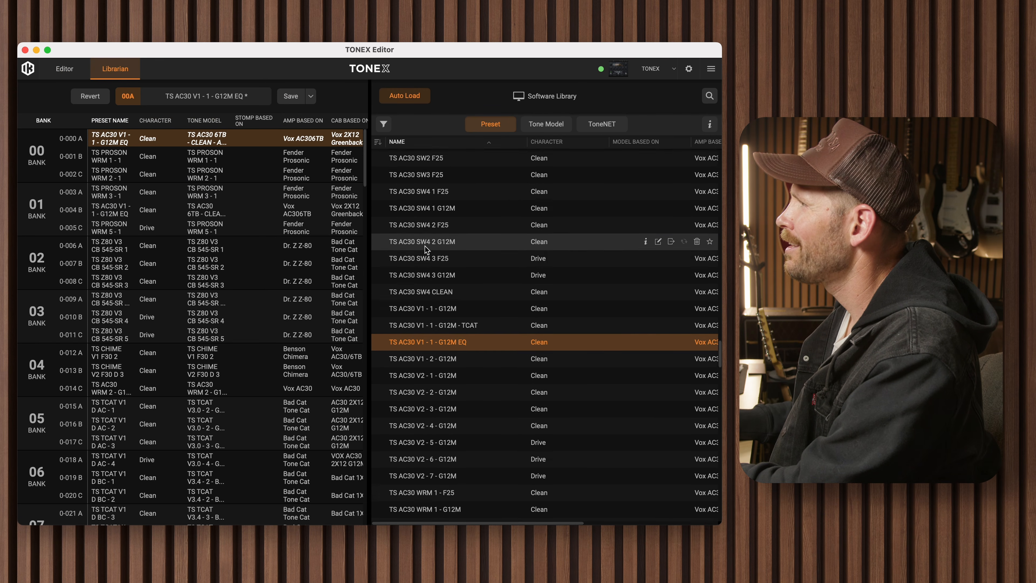
{"action": "scroll", "coordinate": [425, 250], "scroll_direction": "down", "scroll_amount": 15}
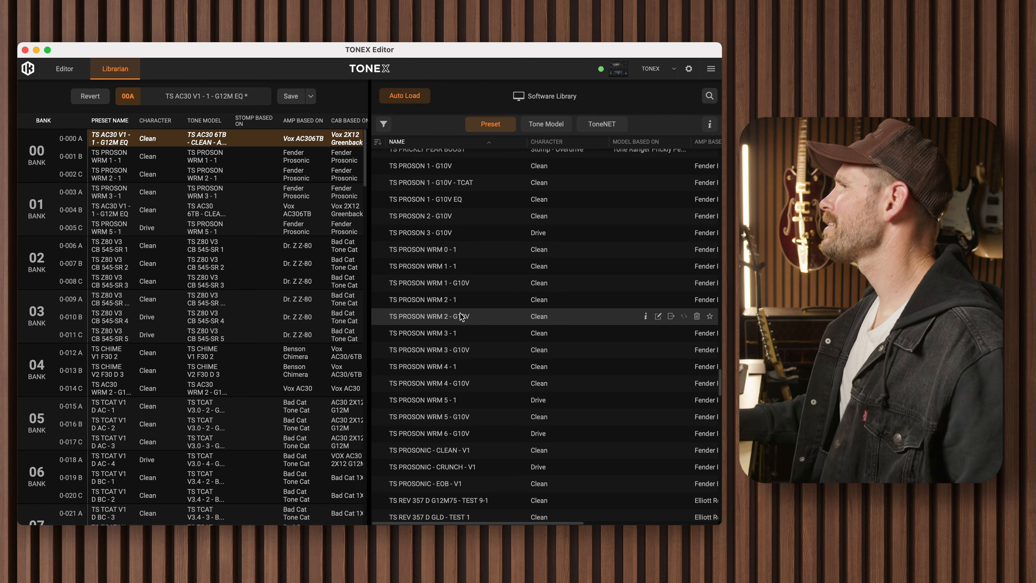
{"action": "left_click", "coordinate": [479, 318]}
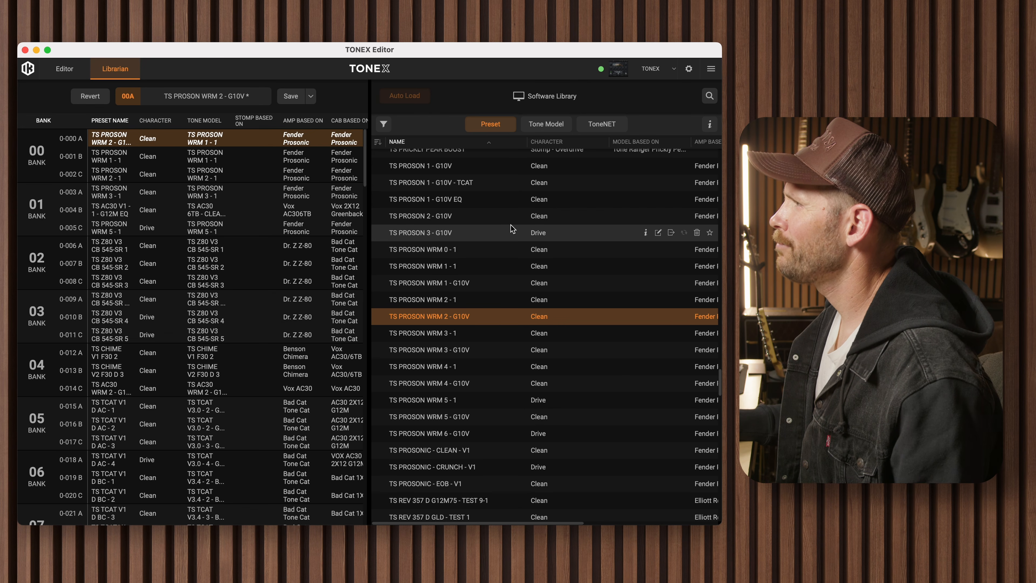
{"action": "left_click", "coordinate": [65, 69]}
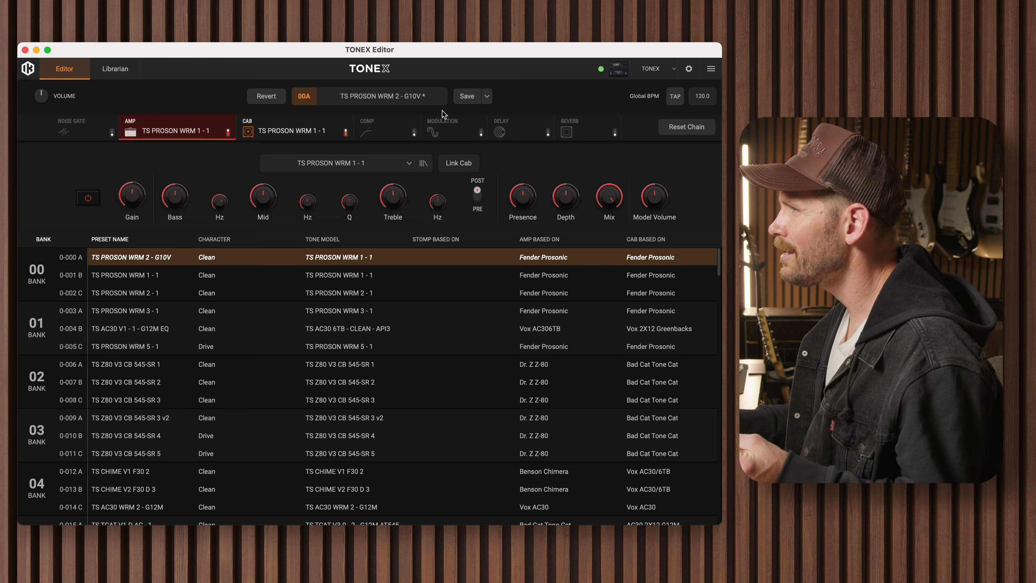
Revert preset 00A, and load and save the TS PROSON WRM 2 - G10V library preset in that slot.
{"action": "left_click", "coordinate": [277, 105]}
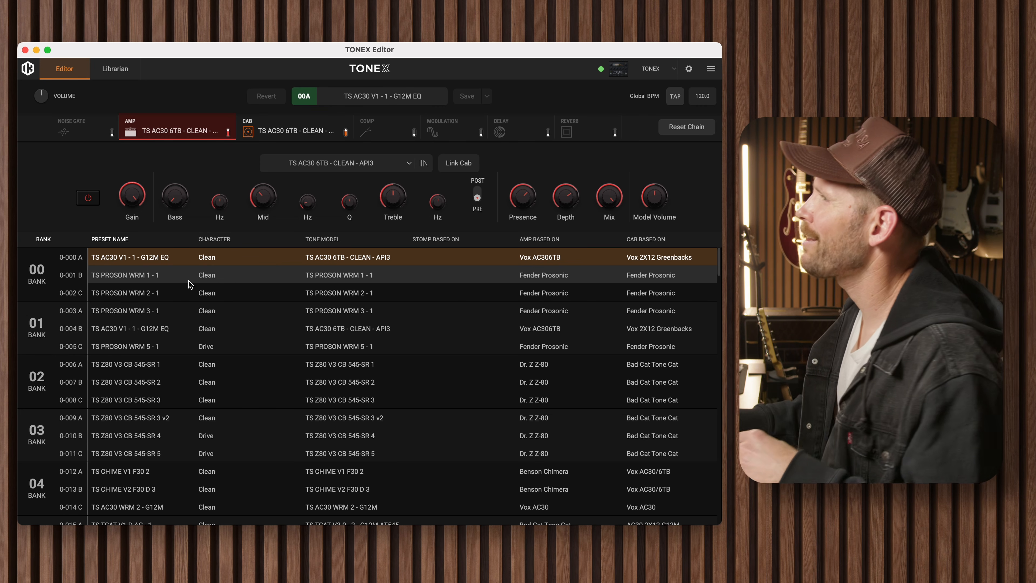
{"action": "left_click", "coordinate": [112, 73]}
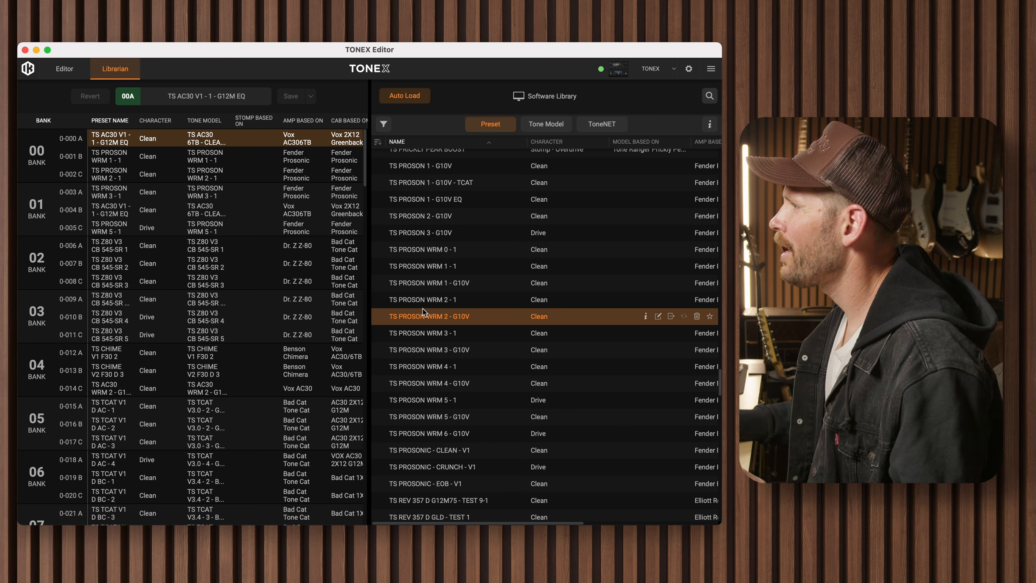
{"action": "double_click", "coordinate": [425, 315]}
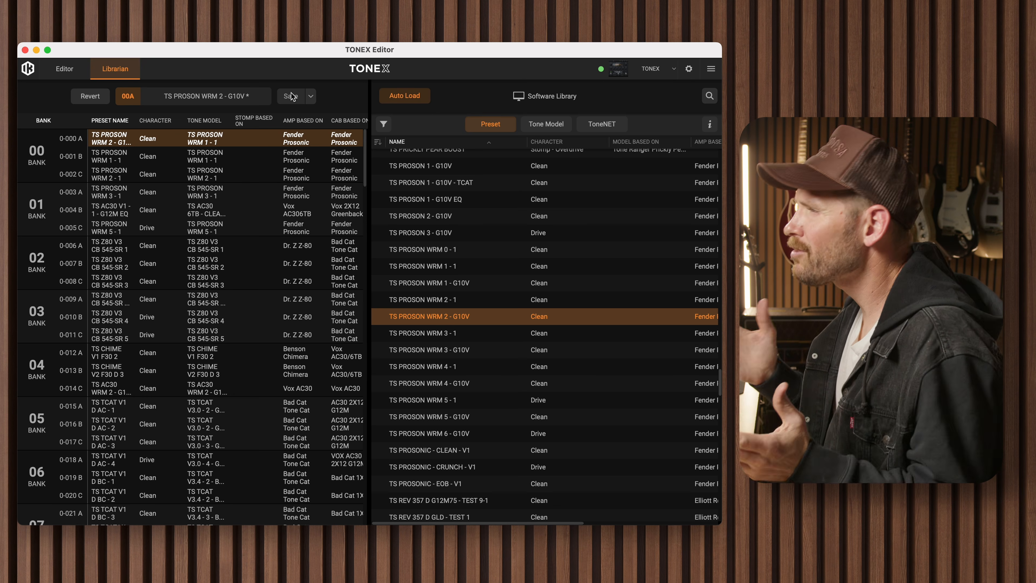
{"action": "left_click", "coordinate": [292, 97]}
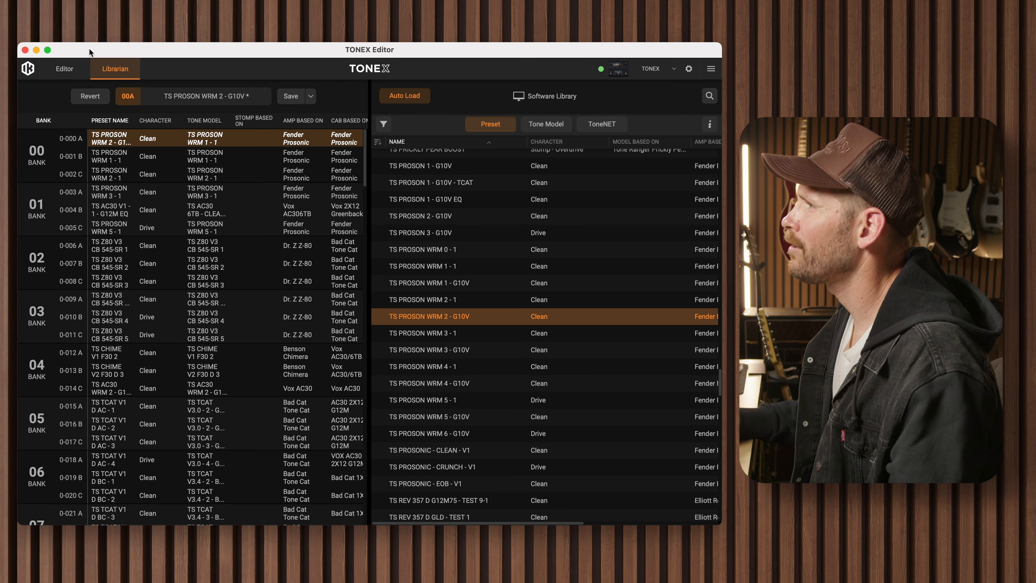
{"action": "left_click", "coordinate": [64, 67]}
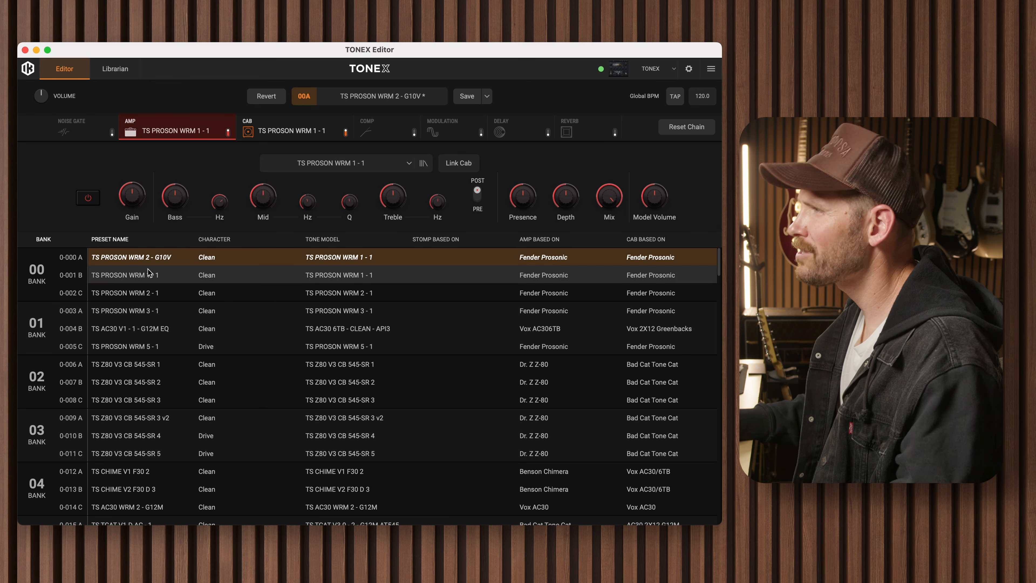
{"action": "left_click", "coordinate": [469, 98]}
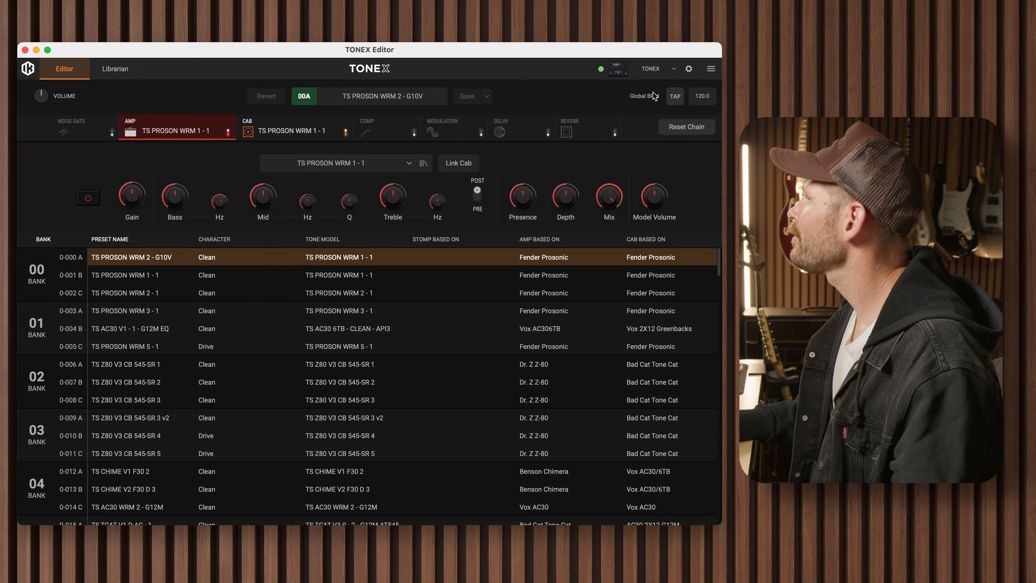
On the other connected TONEX pedal, load the TS PROSON WRM 2 - G10V library preset into slot 00A and save it.
{"action": "left_click", "coordinate": [649, 70]}
{"action": "left_click", "coordinate": [664, 114]}
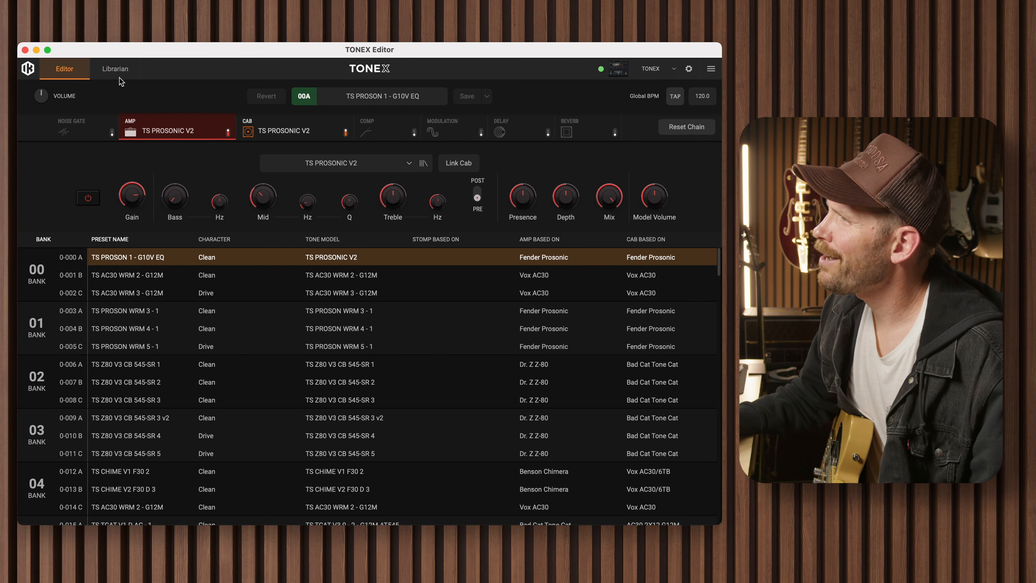
{"action": "left_click", "coordinate": [118, 76]}
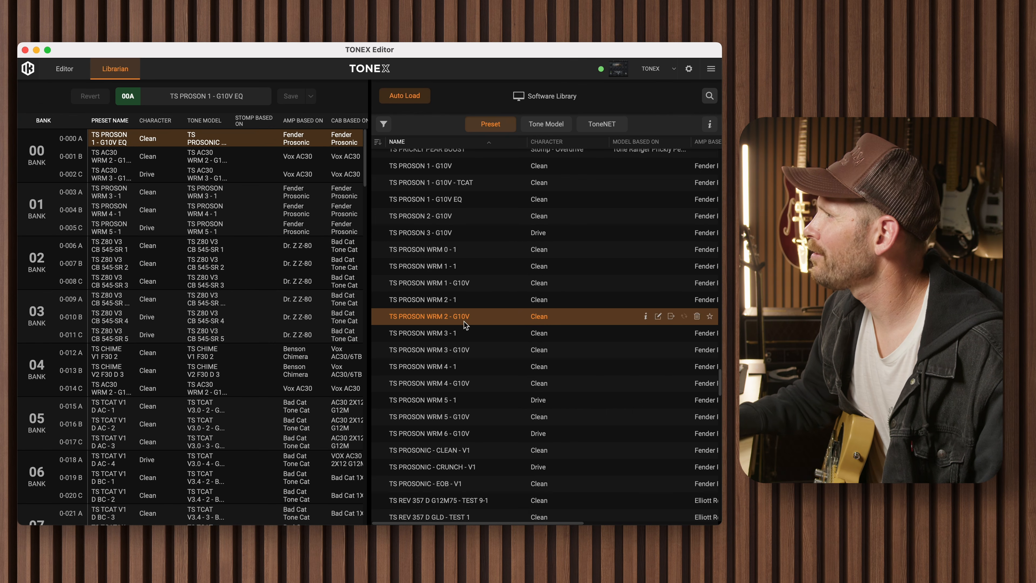
{"action": "left_click", "coordinate": [431, 317]}
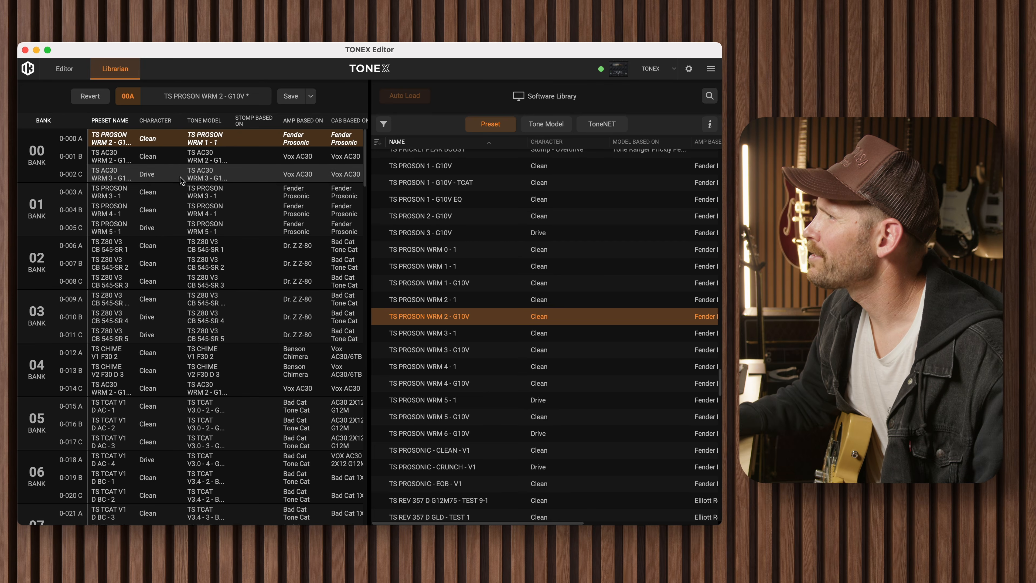
{"action": "left_click", "coordinate": [60, 70]}
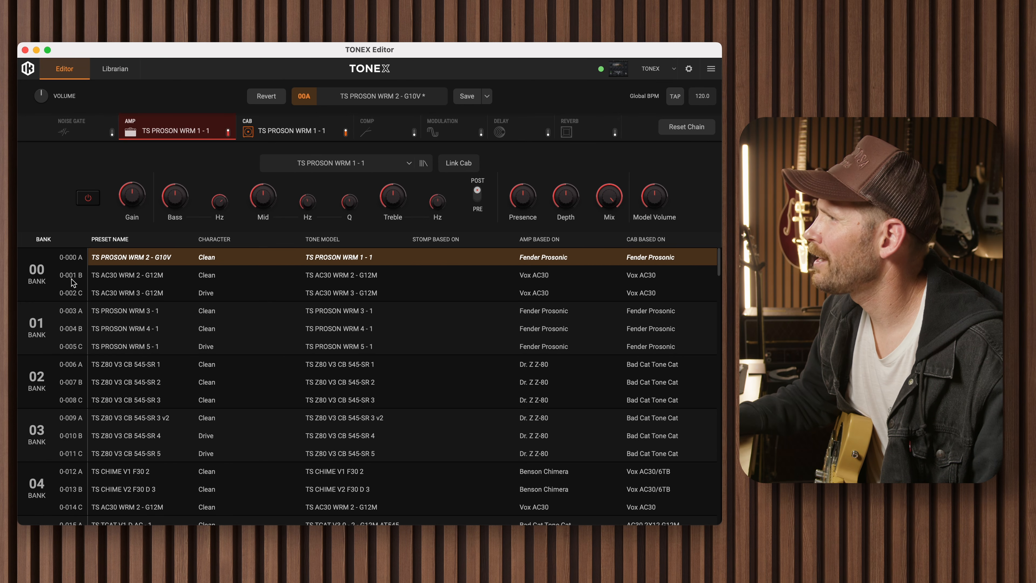
{"action": "left_click", "coordinate": [466, 96]}
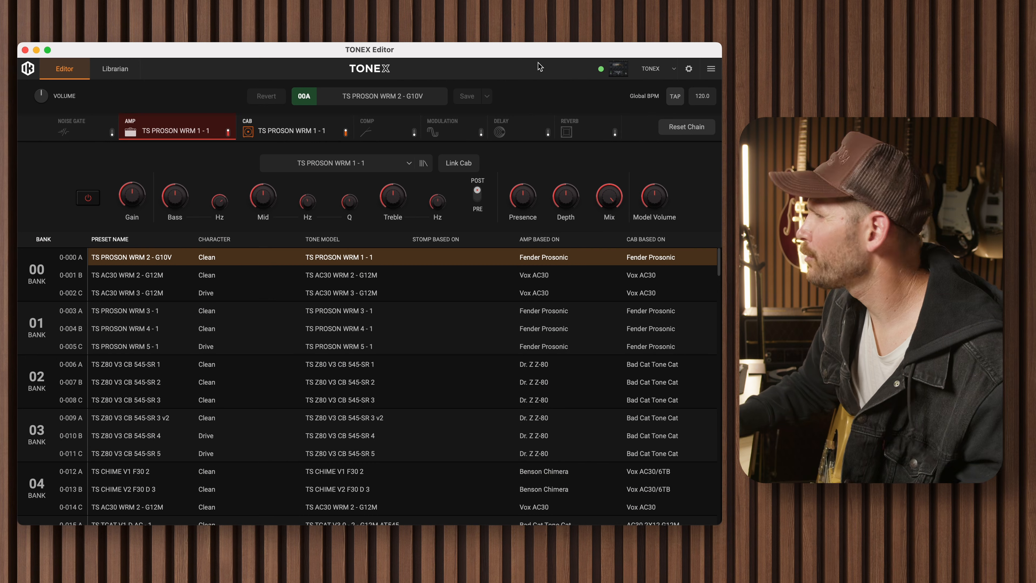
Load the TS PROSON WRM 3 - G10V library preset into slot 00A, save it, and return to the editor view.
{"action": "left_click", "coordinate": [124, 73]}
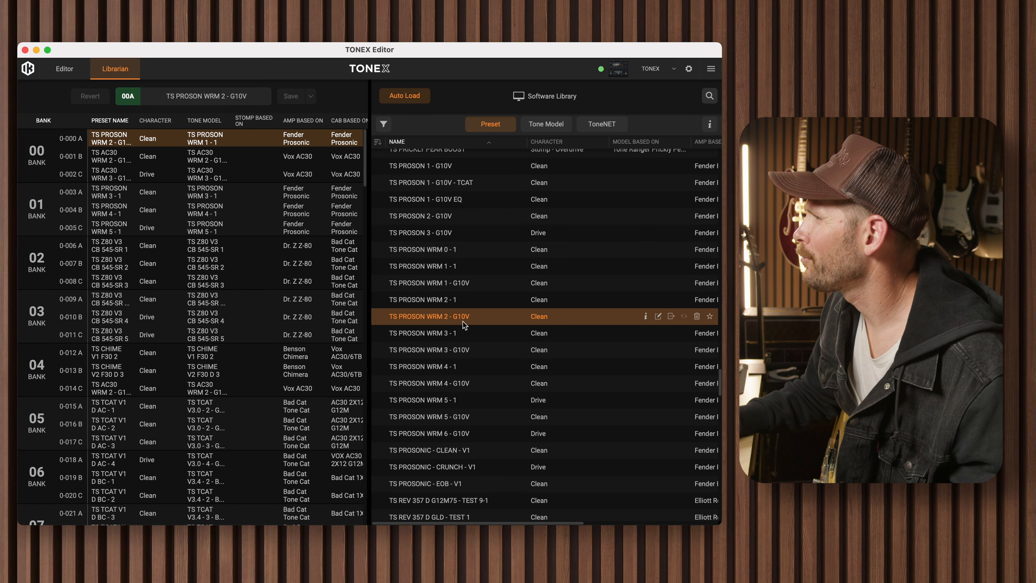
{"action": "left_click", "coordinate": [482, 350]}
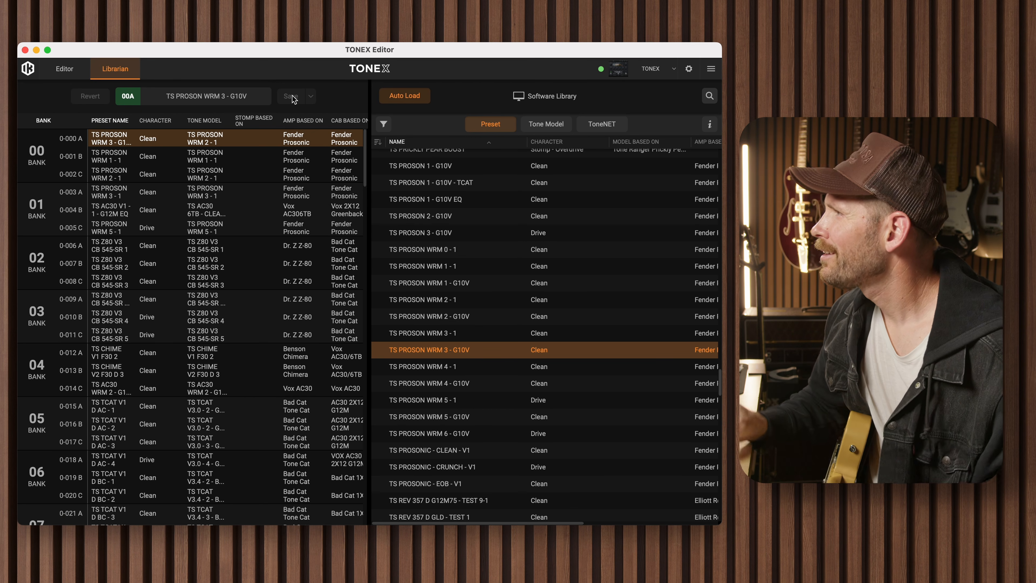
{"action": "left_click", "coordinate": [74, 75]}
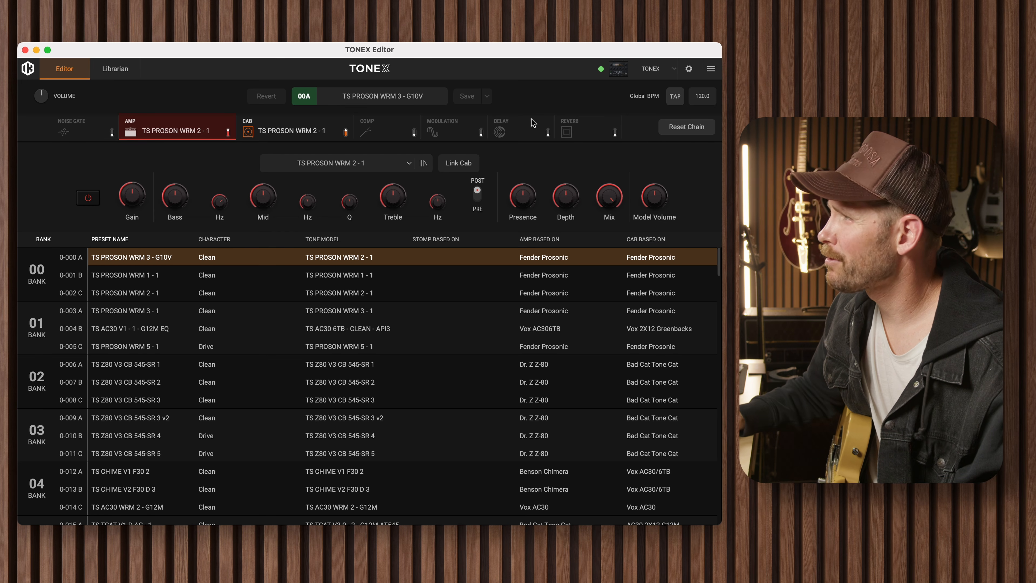
Turn up the amp's Model Volume in preset 00A to try a louder level, and bring it back down.
{"action": "mouse_move", "coordinate": [658, 206]}
{"action": "left_click_drag", "start_coordinate": [664, 168], "coordinate": [663, 167]}
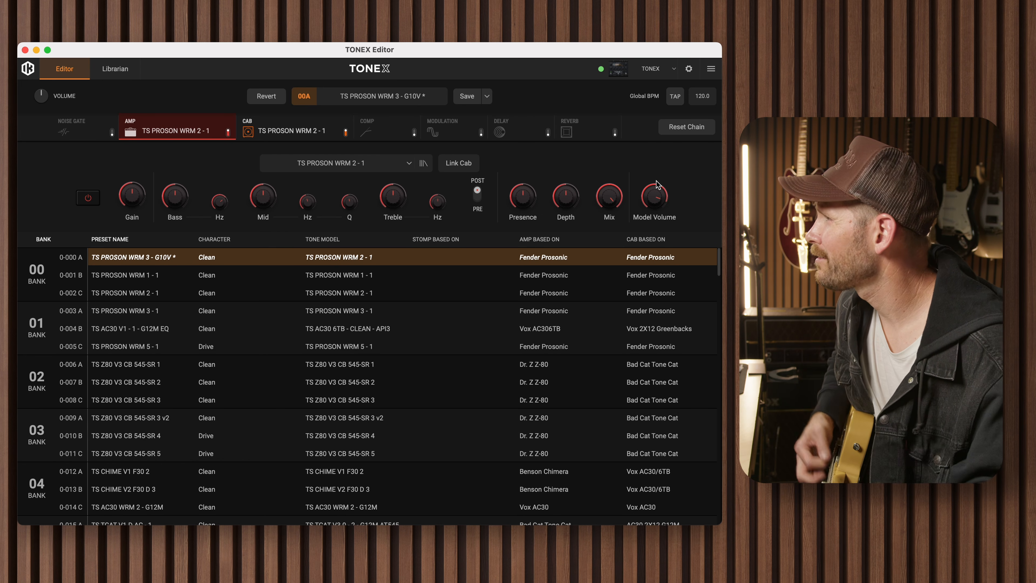
{"action": "left_click_drag", "start_coordinate": [656, 185], "coordinate": [654, 232]}
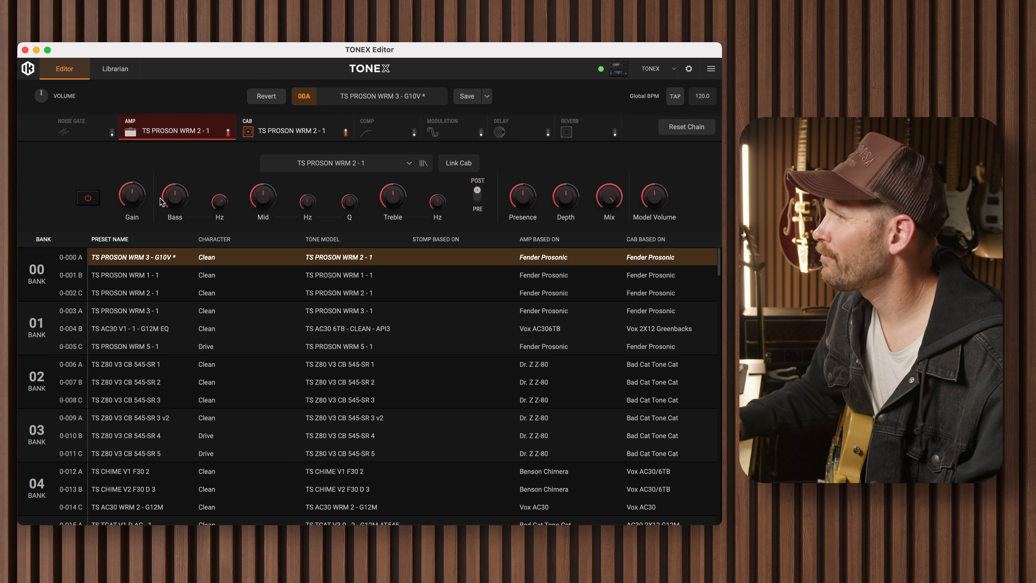
Turn the amp's Mid up to maximum in preset 00A to hear the change, and bring it back down.
{"action": "mouse_move", "coordinate": [139, 195]}
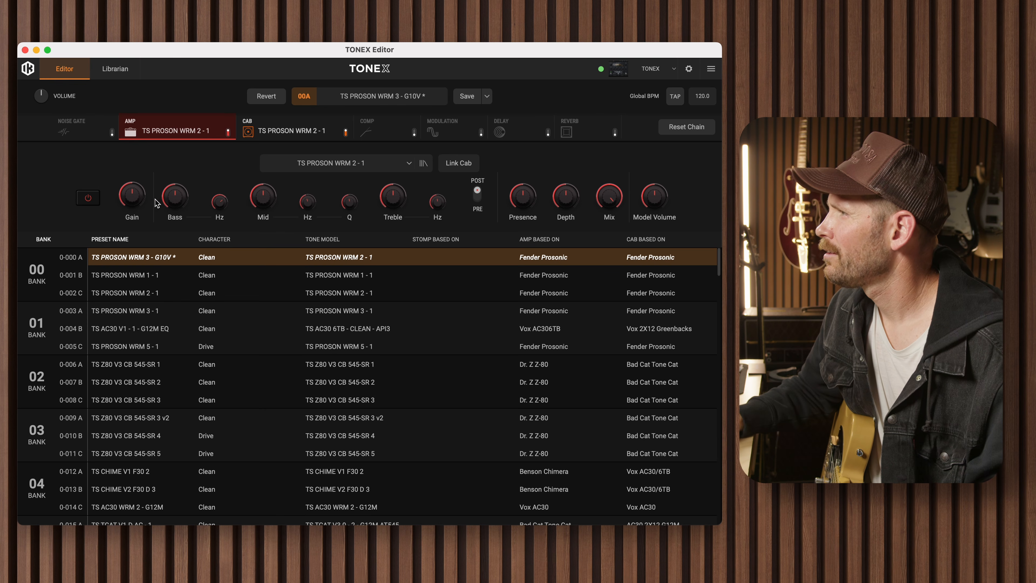
{"action": "left_click_drag", "start_coordinate": [256, 190], "coordinate": [263, 153]}
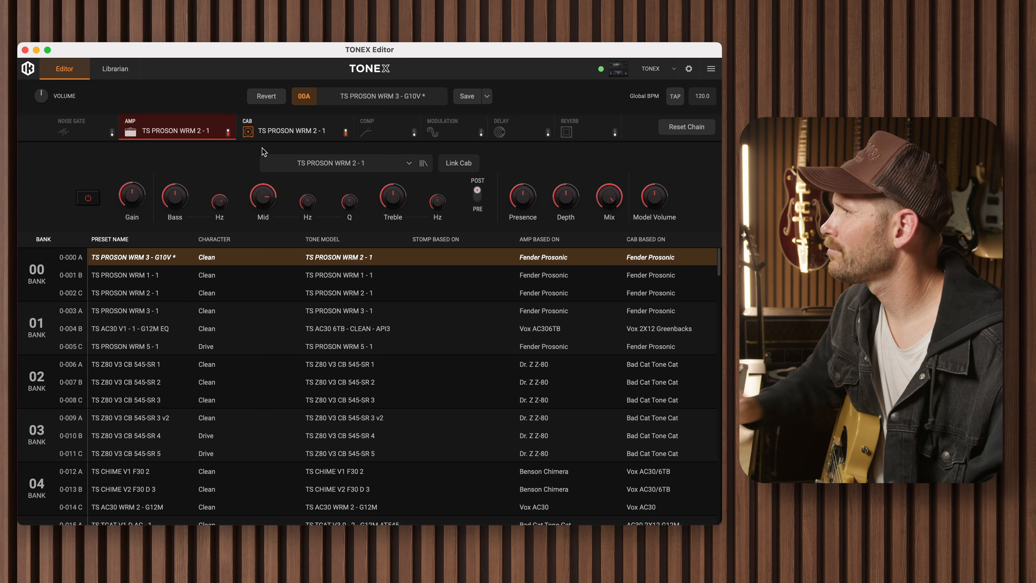
{"action": "left_click_drag", "start_coordinate": [267, 192], "coordinate": [268, 164]}
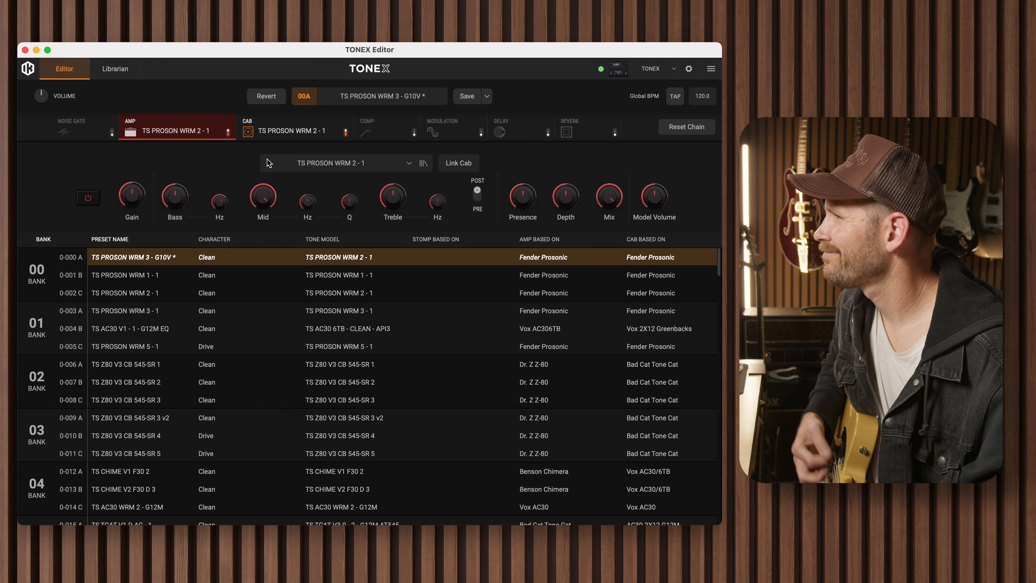
{"action": "left_click_drag", "start_coordinate": [269, 204], "coordinate": [261, 272]}
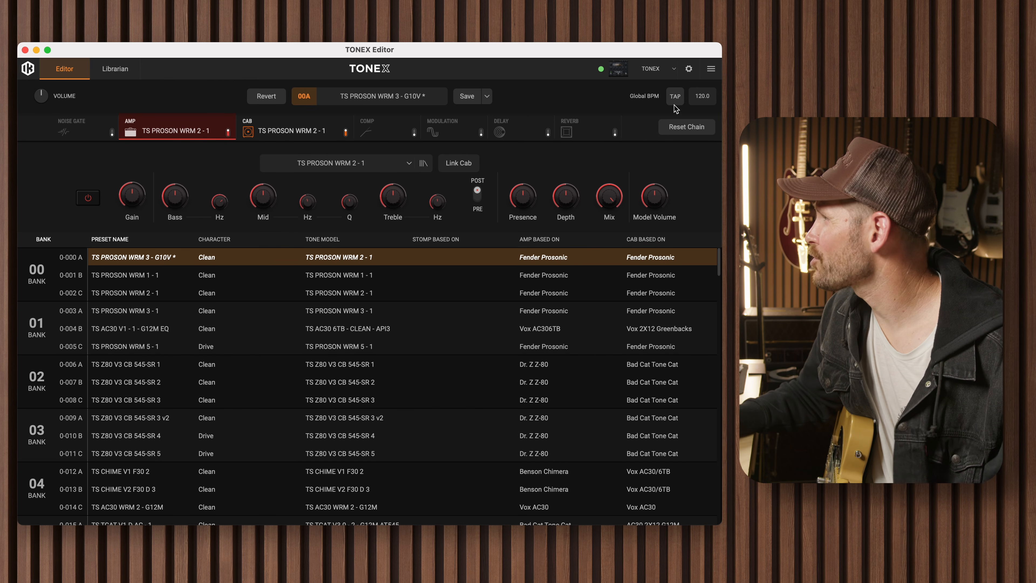
Raise the Input trim to +7.0 in the pedal's Global Setup, and reset it to 0.0.
{"action": "left_click", "coordinate": [690, 74]}
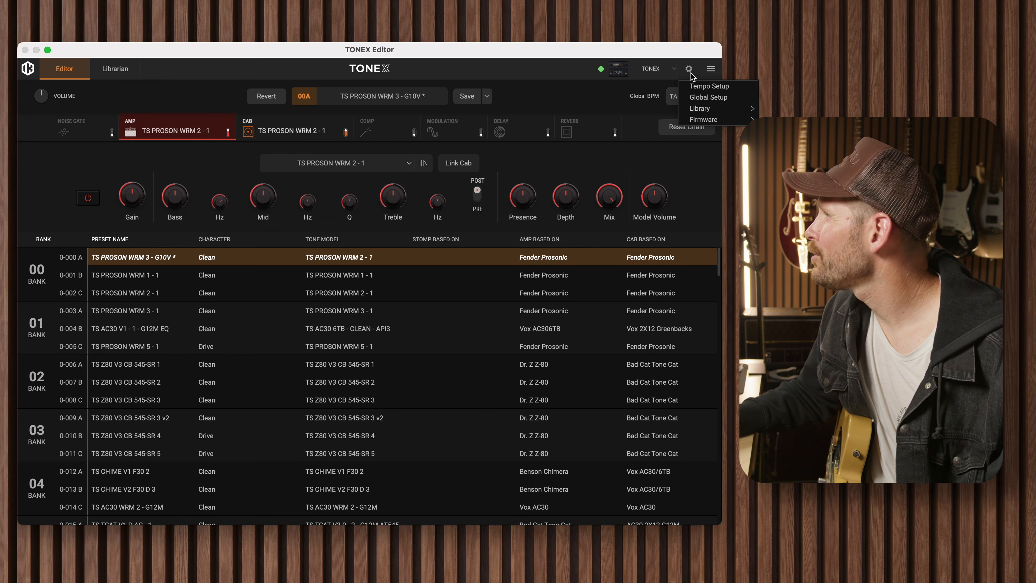
{"action": "left_click", "coordinate": [703, 98]}
{"action": "left_click_drag", "start_coordinate": [265, 306], "coordinate": [263, 273]}
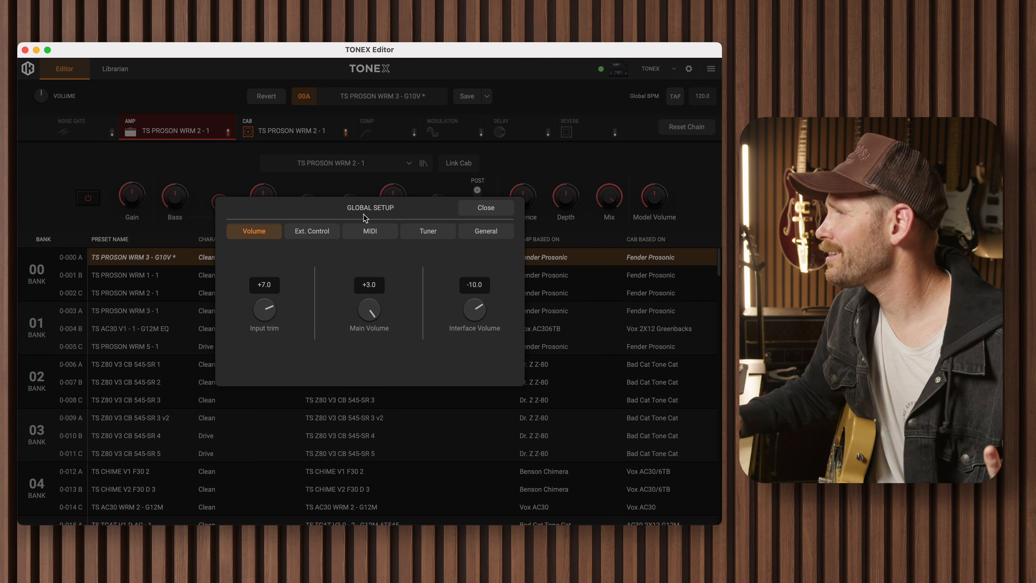
{"action": "double_click", "coordinate": [264, 302]}
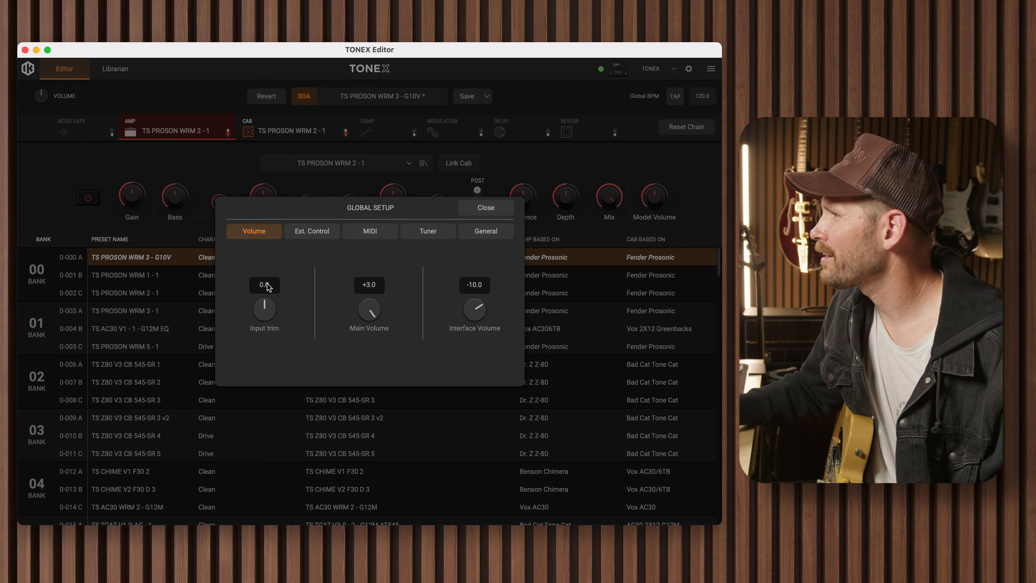
Review the external control, MIDI, tuner and general settings in Global Setup, and close the dialog.
{"action": "left_click", "coordinate": [312, 232]}
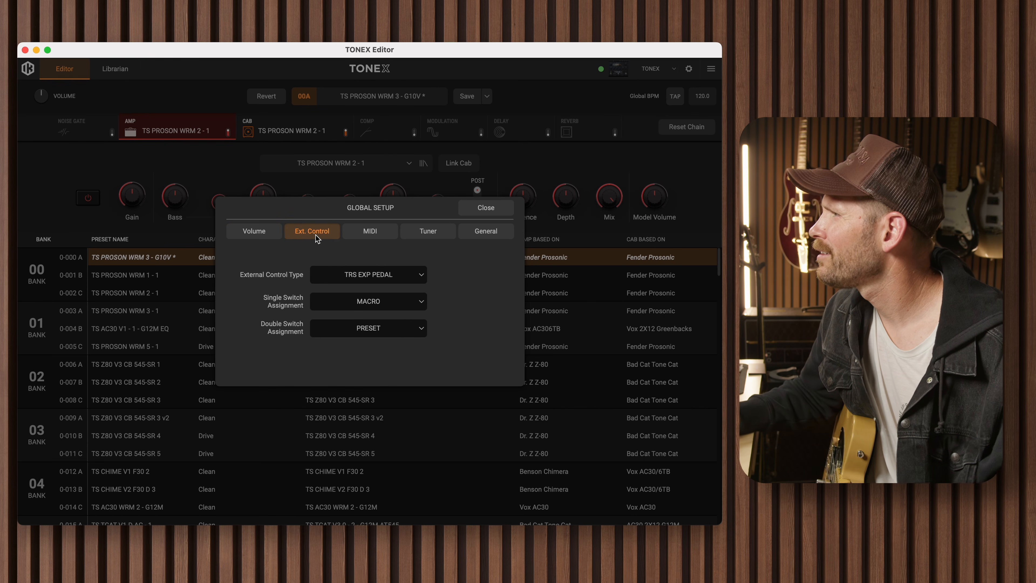
{"action": "left_click", "coordinate": [370, 233]}
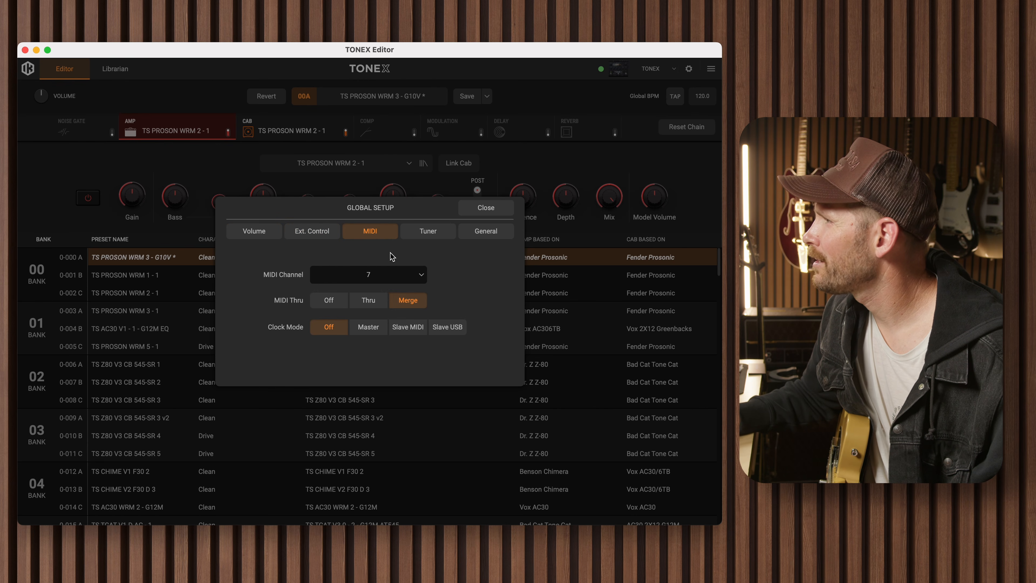
{"action": "left_click", "coordinate": [428, 231]}
{"action": "left_click", "coordinate": [496, 232]}
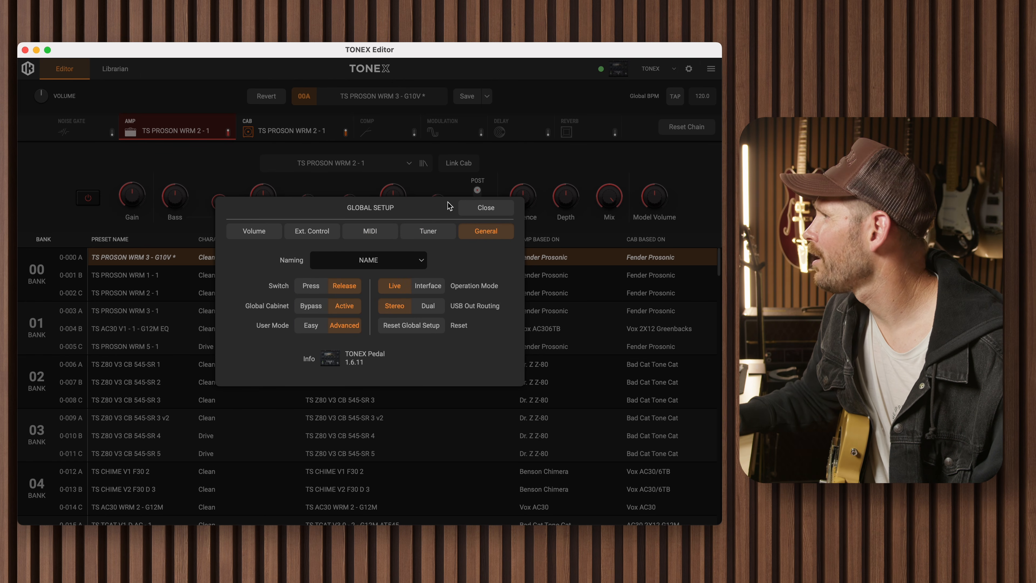
{"action": "left_click", "coordinate": [486, 208]}
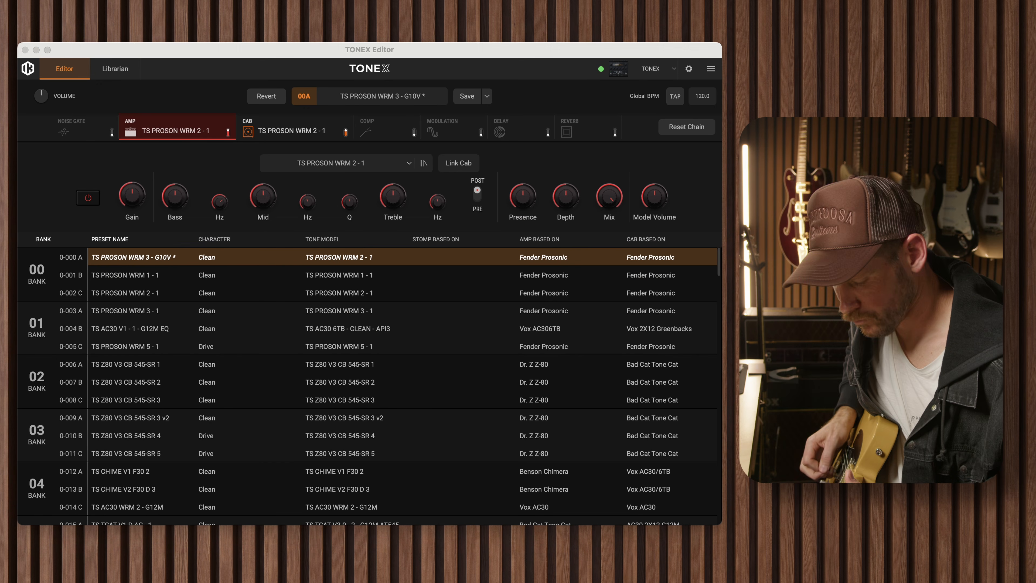